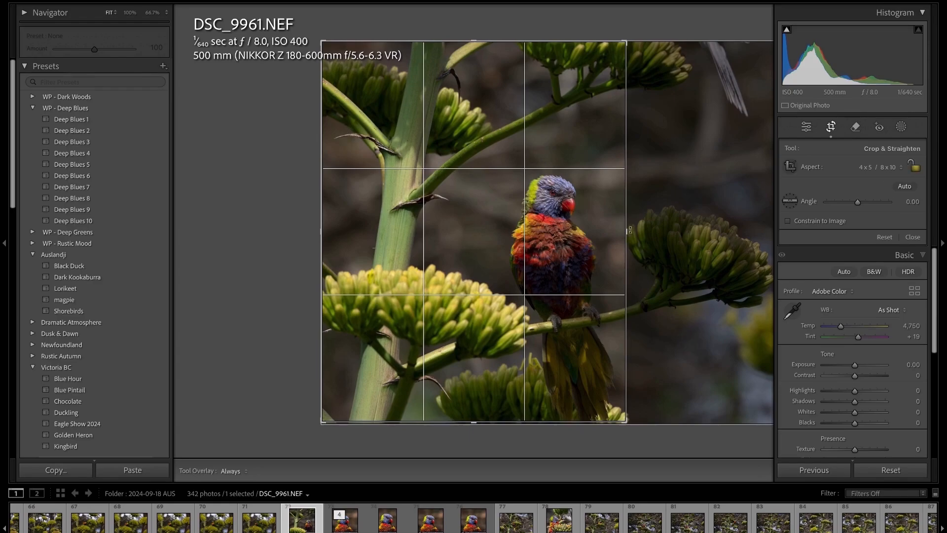
# Widen the crop across the full photo and apply the 4 x 5 / 8 x 10 aspect ratio in landscape.
pyautogui.moveTo(627, 230); pyautogui.dragTo(758, 221)
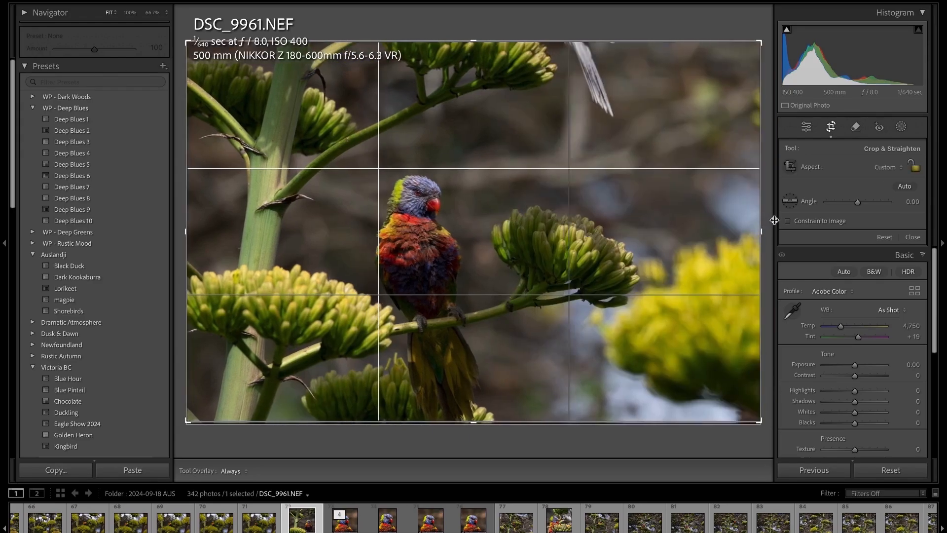
pyautogui.click(886, 167)
pyautogui.click(893, 200)
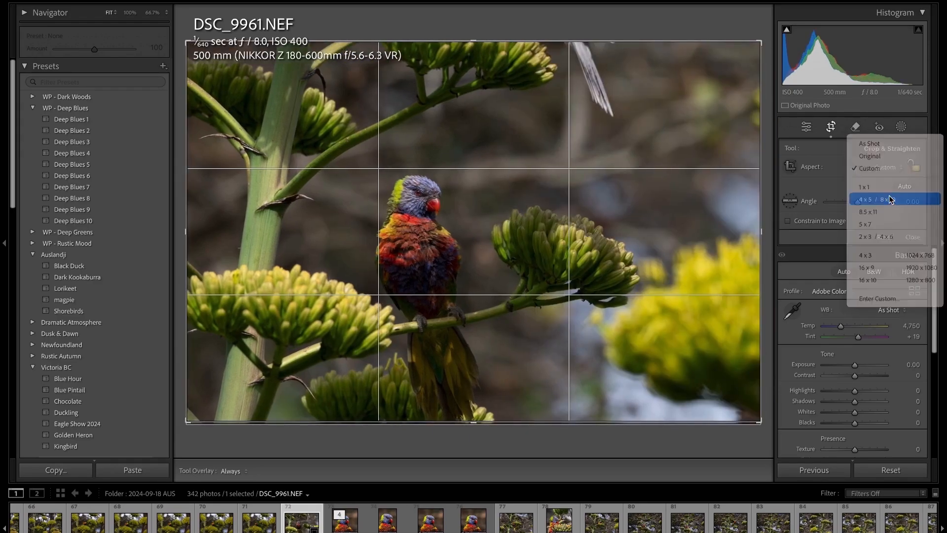
pyautogui.moveTo(557, 262); pyautogui.dragTo(600, 246)
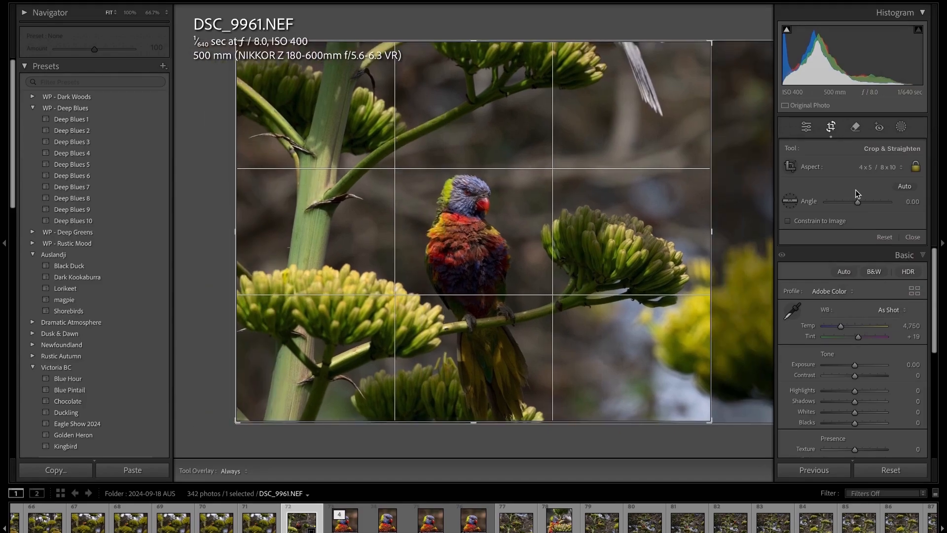
# Unlock the aspect ratio, narrow the crop to a portrait shape, and apply the 4 x 5 / 8 x 10 ratio.
pyautogui.click(915, 172)
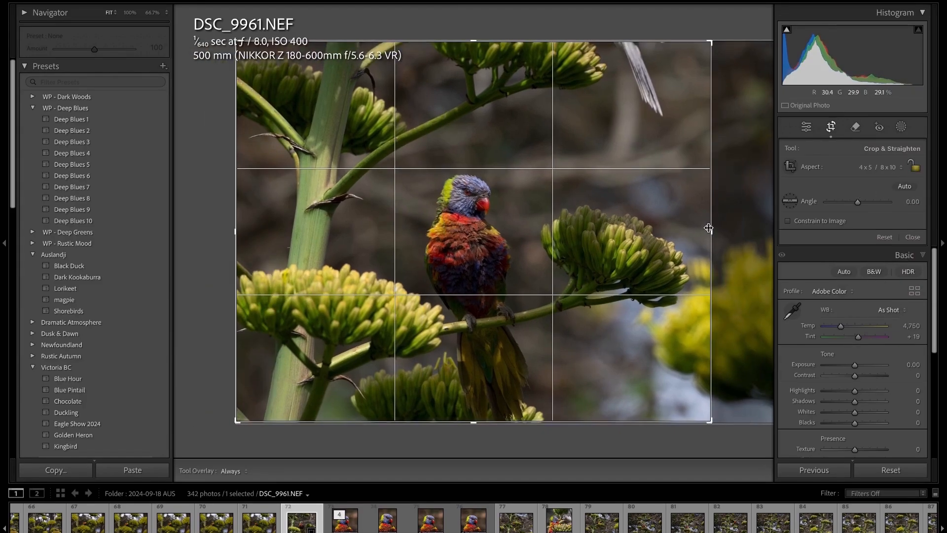
pyautogui.moveTo(710, 229); pyautogui.dragTo(606, 240)
pyautogui.click(879, 168)
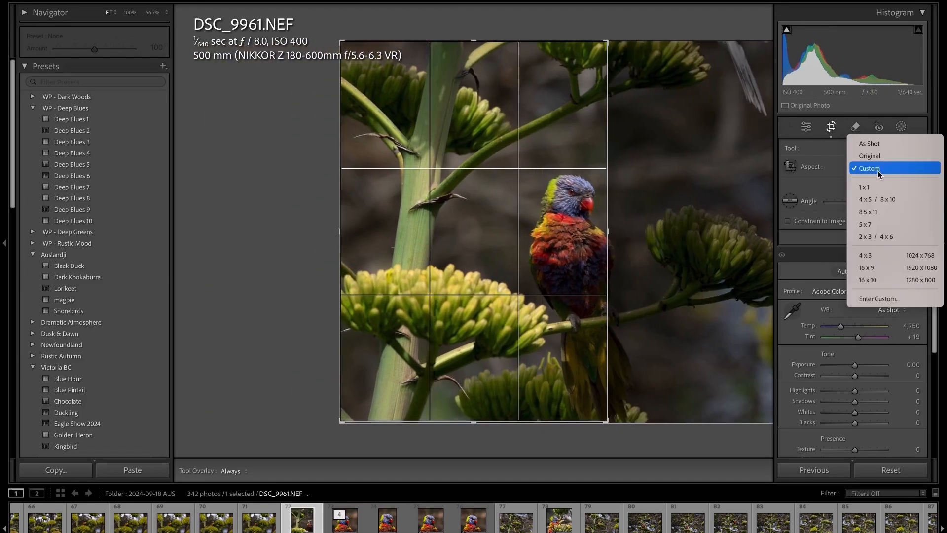
pyautogui.click(881, 199)
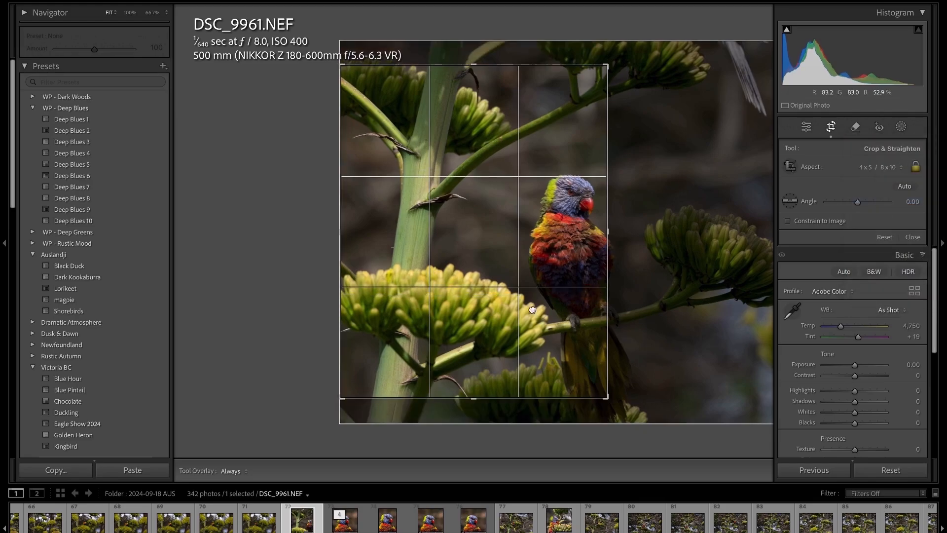
# Tighten and reposition the portrait crop around the parrot's head and upper body, leaving some space above the head.
pyautogui.moveTo(548, 308); pyautogui.dragTo(438, 310)
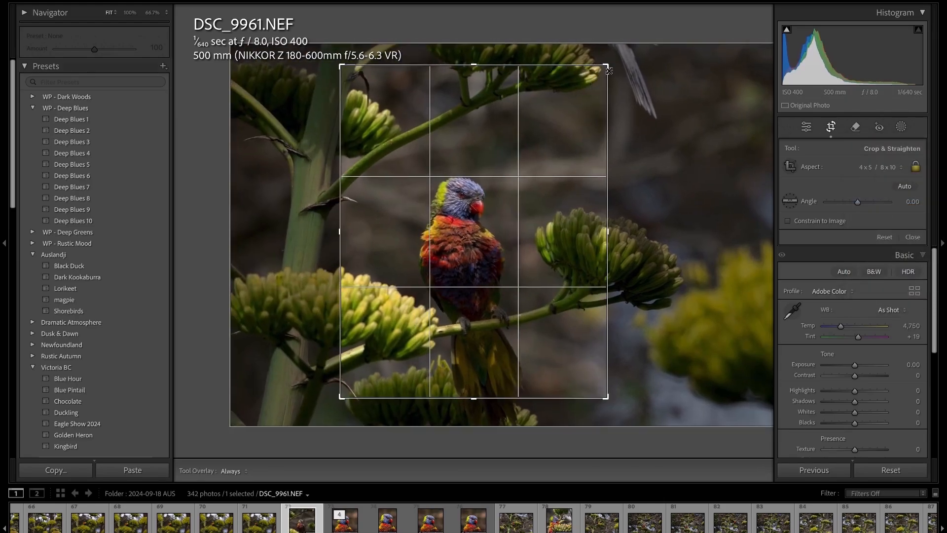
pyautogui.moveTo(608, 67); pyautogui.dragTo(549, 147)
pyautogui.moveTo(502, 191); pyautogui.dragTo(486, 255)
pyautogui.moveTo(543, 144); pyautogui.dragTo(520, 174)
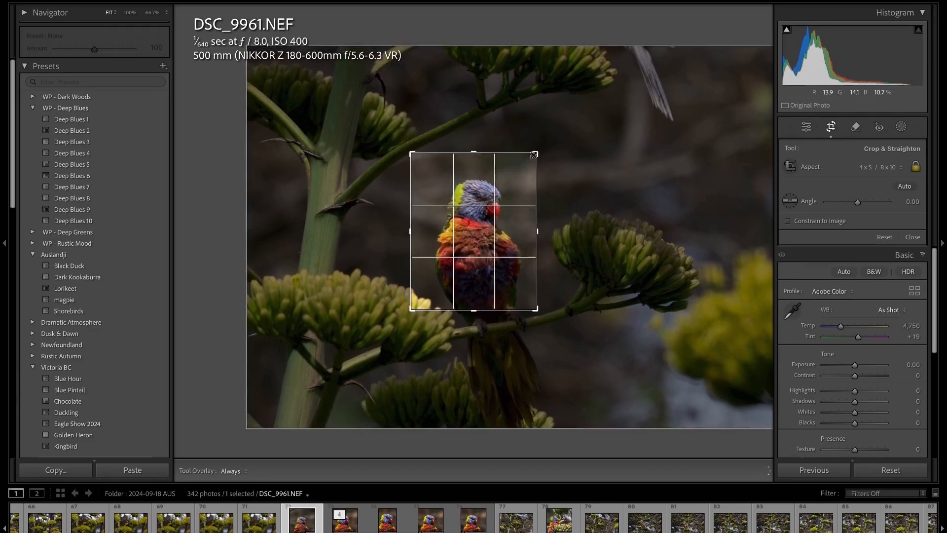
pyautogui.moveTo(491, 255); pyautogui.dragTo(480, 267)
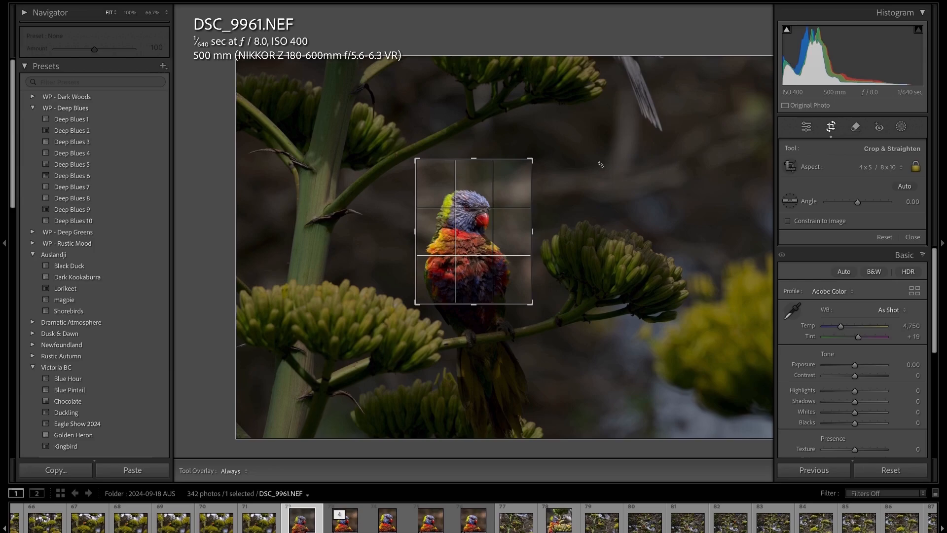
# Cycle through the crop guide overlays, including the golden spiral, and return to the rule-of-thirds grid.
pyautogui.press('o')
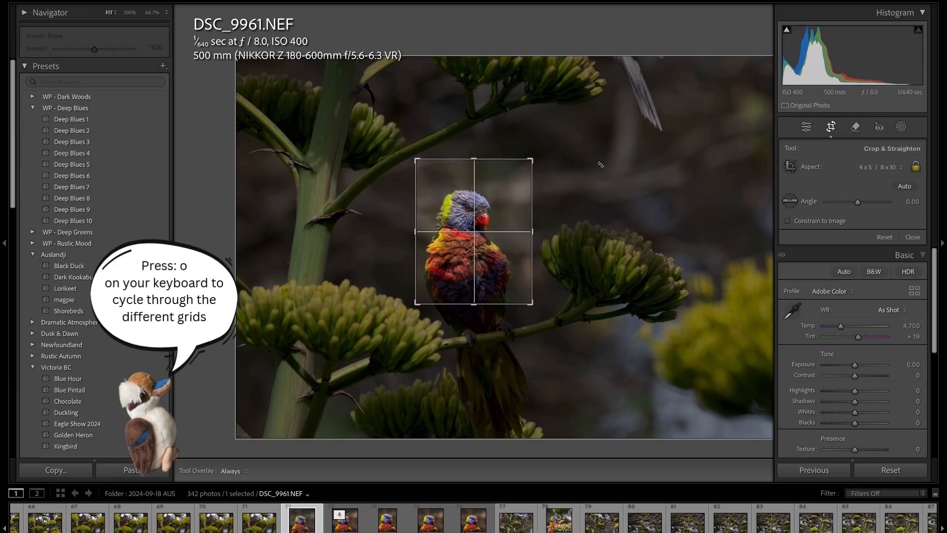
pyautogui.press('o')
pyautogui.press('o')
pyautogui.press('o')
pyautogui.press('o')
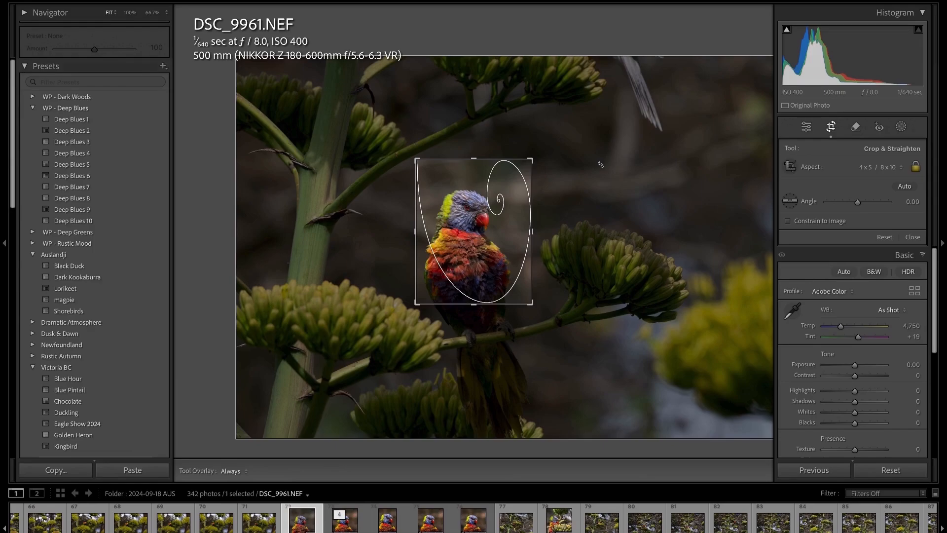
pyautogui.press('o')
pyautogui.press('o')
pyautogui.press('o')
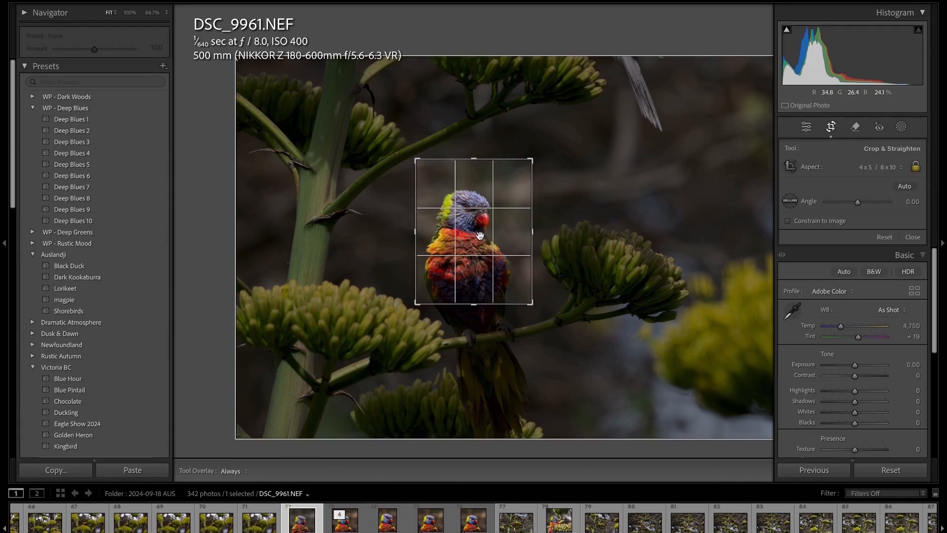
# Apply the crop, reopen it to review the framing, and apply it again.
pyautogui.press('Return')
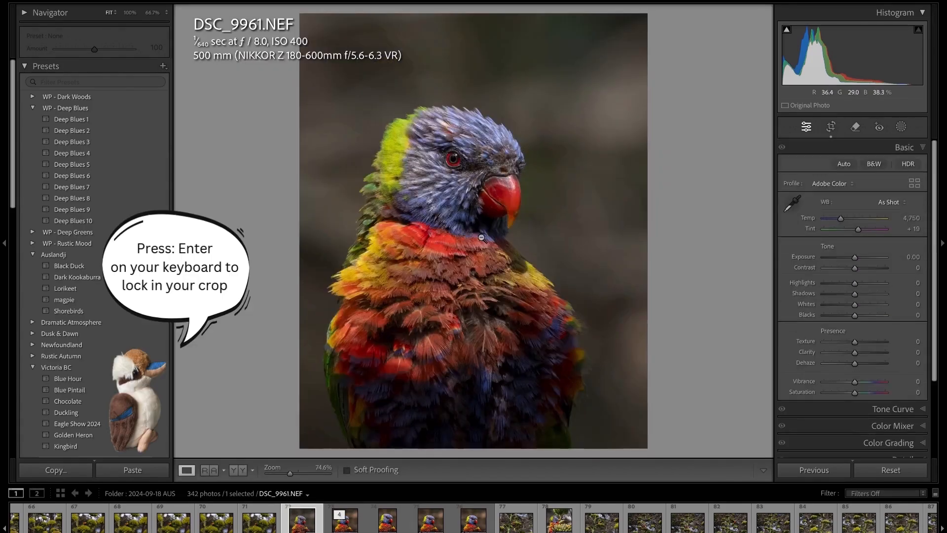
pyautogui.click(833, 130)
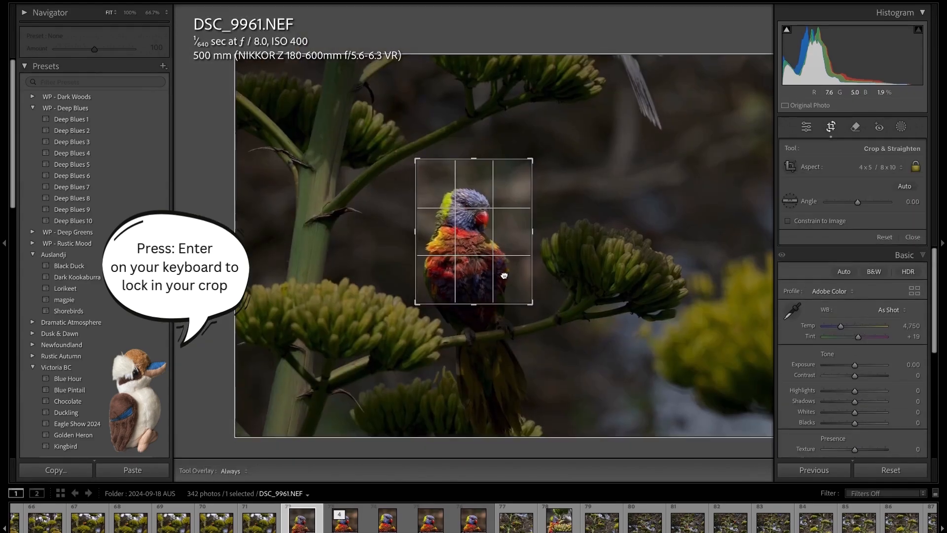
pyautogui.press('Return')
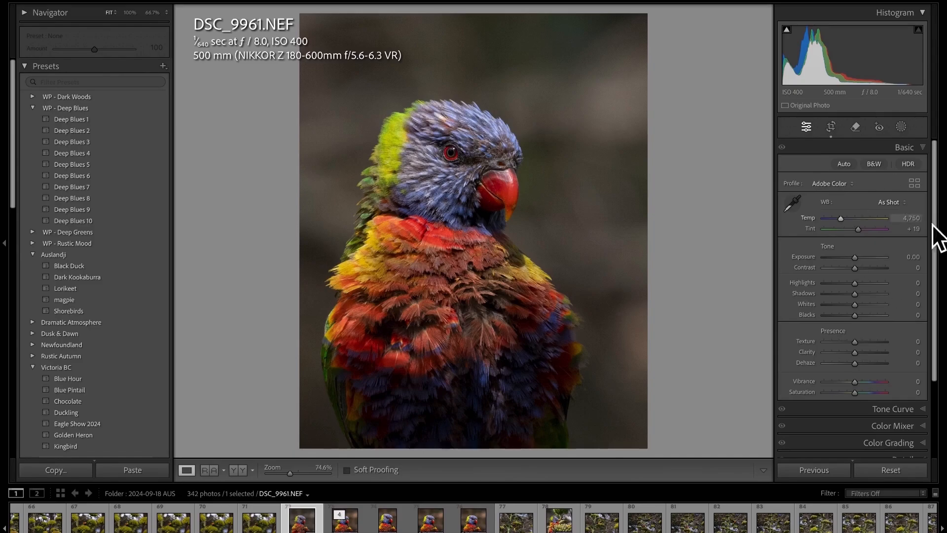
# Collapse the Basic settings and the presets list, and leave only the develop adjustments beside the enlarged photo.
pyautogui.click(909, 149)
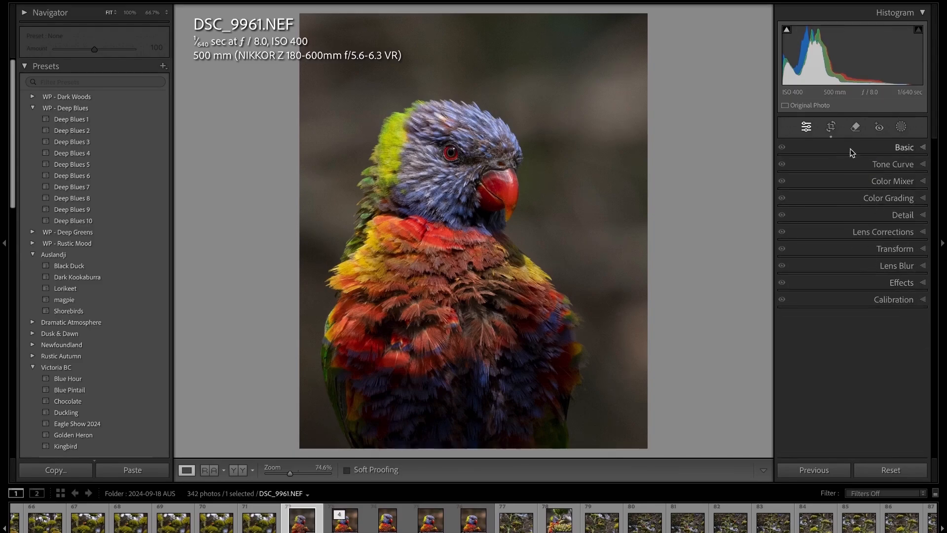
pyautogui.click(924, 149)
pyautogui.click(918, 148)
pyautogui.click(46, 67)
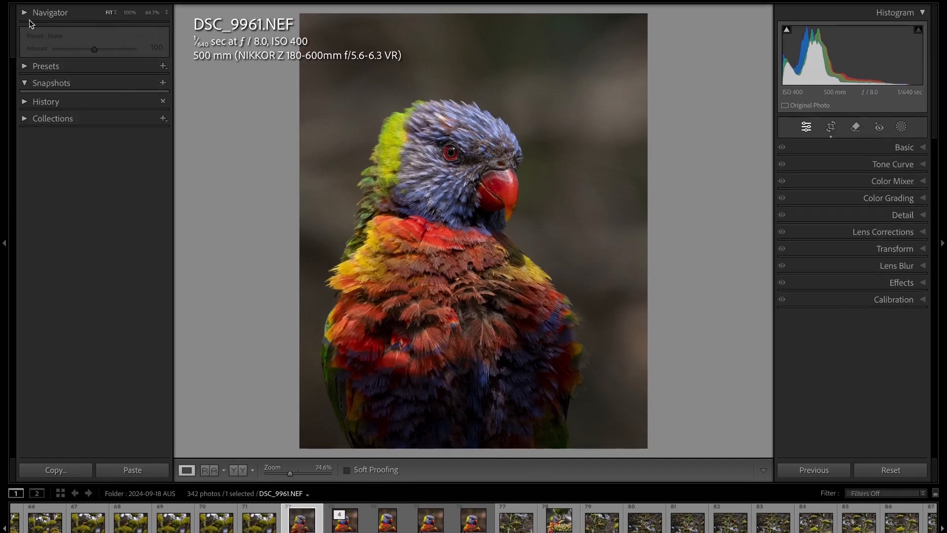
pyautogui.hotkey('shift', 'Tab')
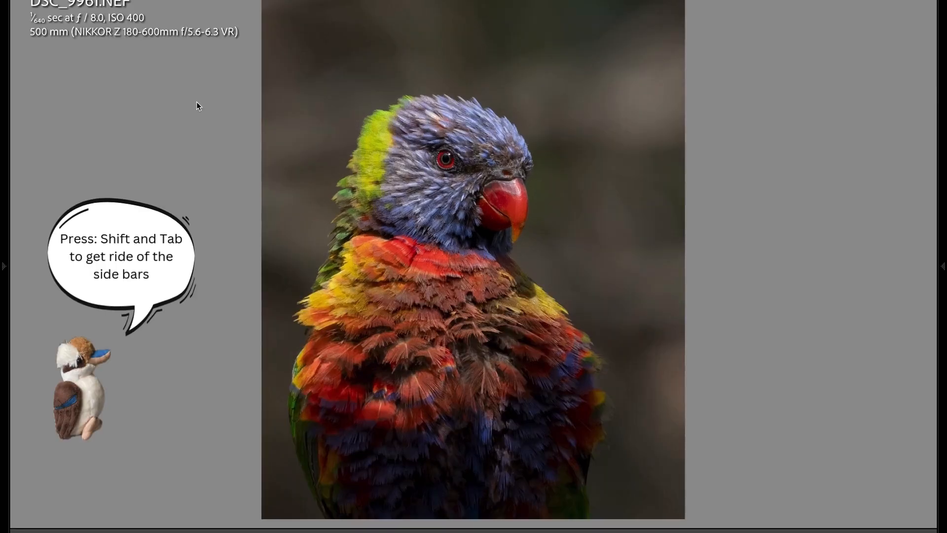
pyautogui.click(942, 267)
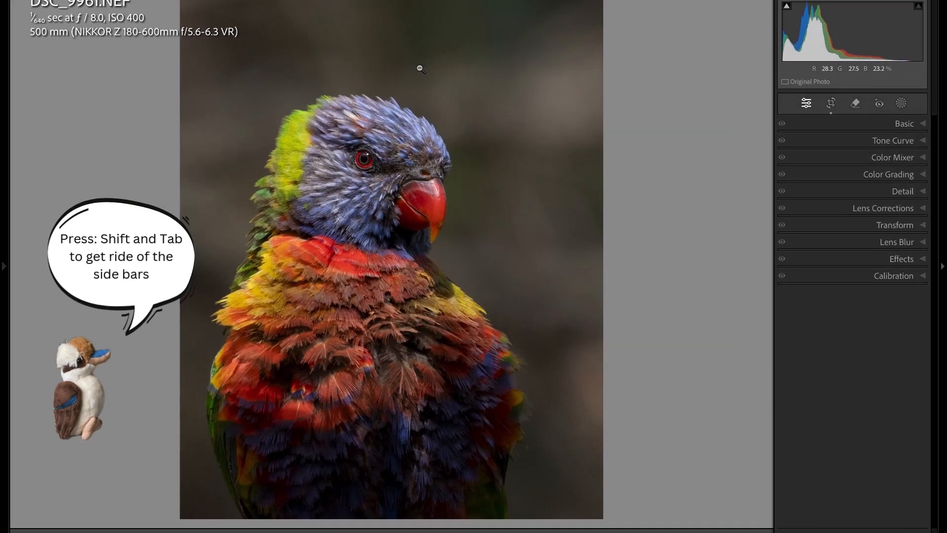
# Expand the Basic settings and lower the whole photo's exposure to -1.00.
pyautogui.click(921, 126)
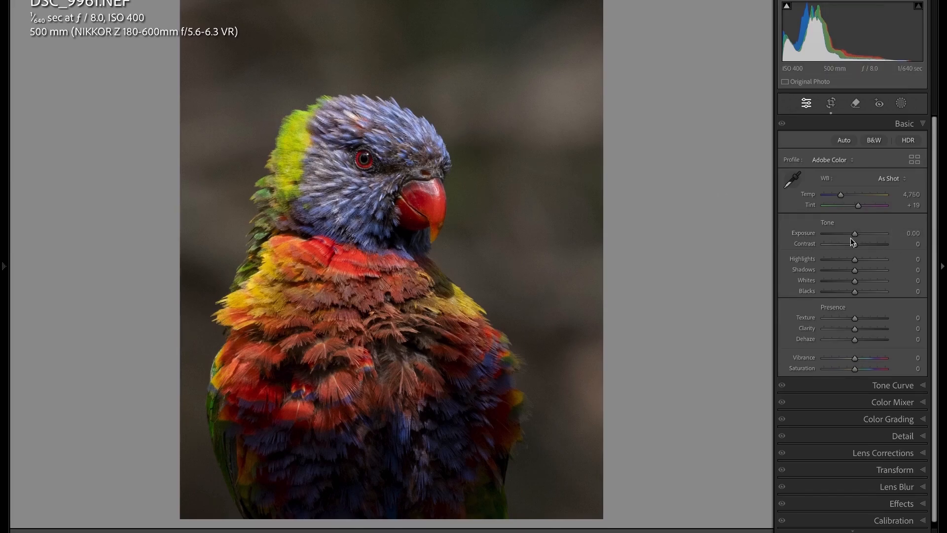
pyautogui.moveTo(854, 235); pyautogui.dragTo(847, 233)
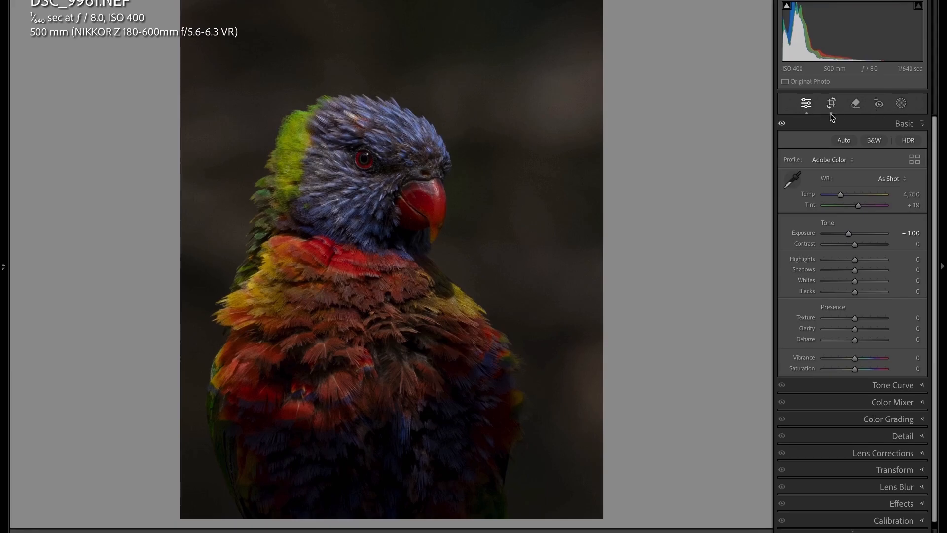
# Add a large radial gradient mask centred near the photo's upper right, reaching over the parrot's head and chest.
pyautogui.click(901, 104)
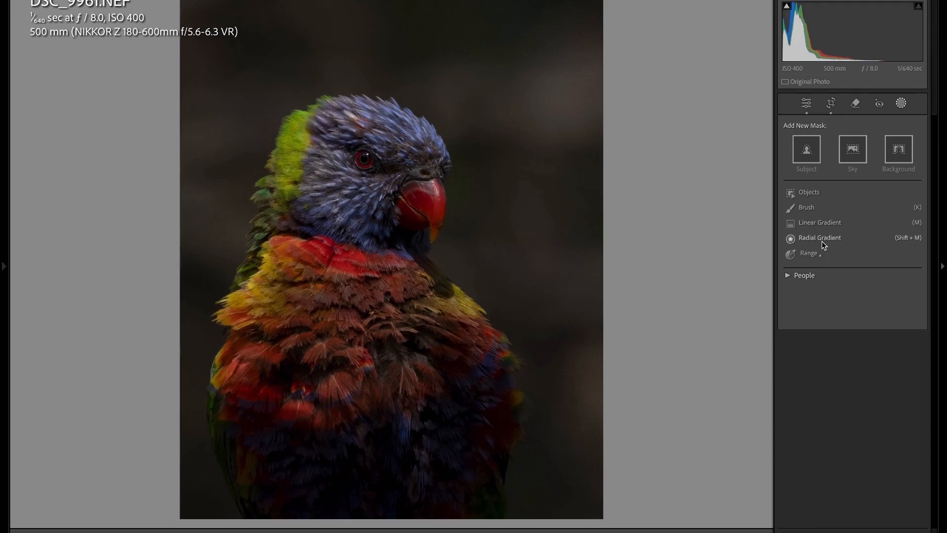
pyautogui.click(821, 239)
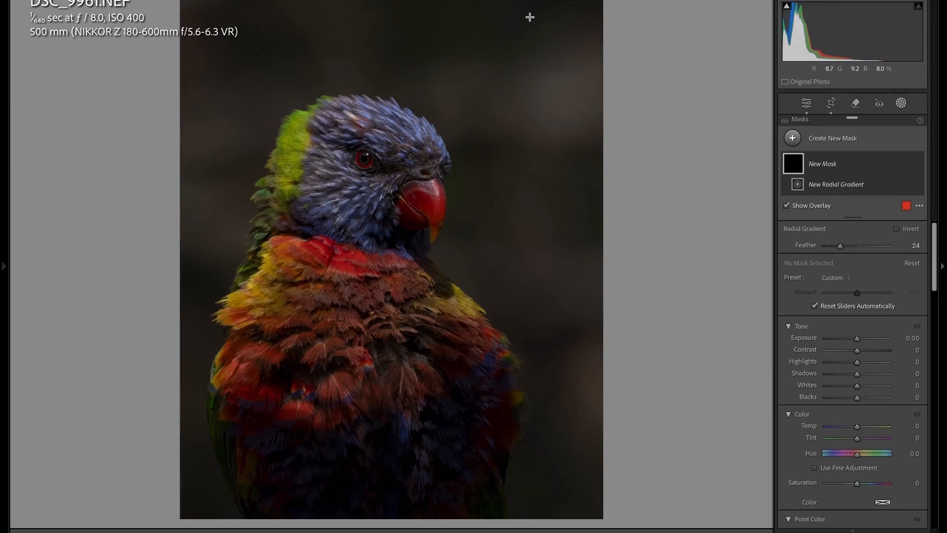
pyautogui.moveTo(523, 14); pyautogui.dragTo(654, 151)
pyautogui.moveTo(724, 241); pyautogui.dragTo(873, 383)
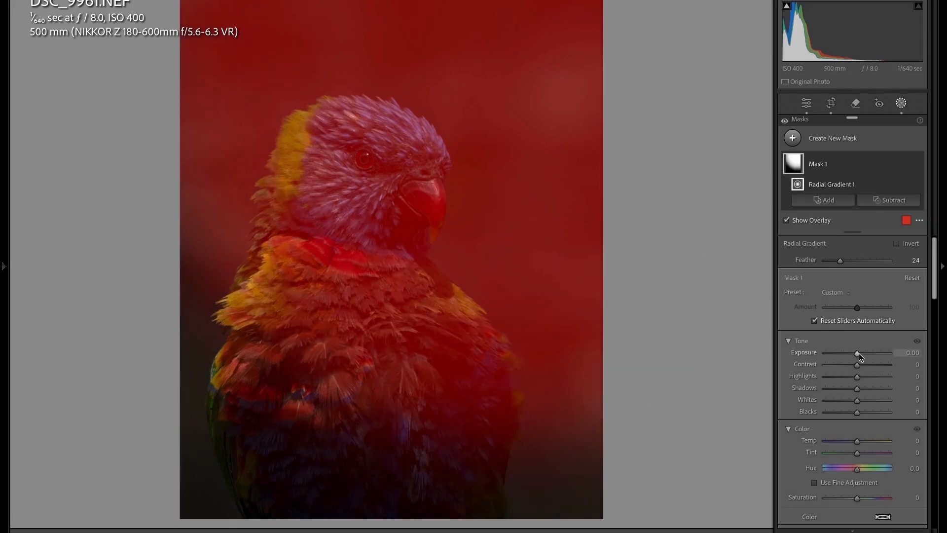
# Hide the mask overlay and raise the radial gradient mask's exposure to 0.69.
pyautogui.press('o')
pyautogui.moveTo(859, 353); pyautogui.dragTo(863, 353)
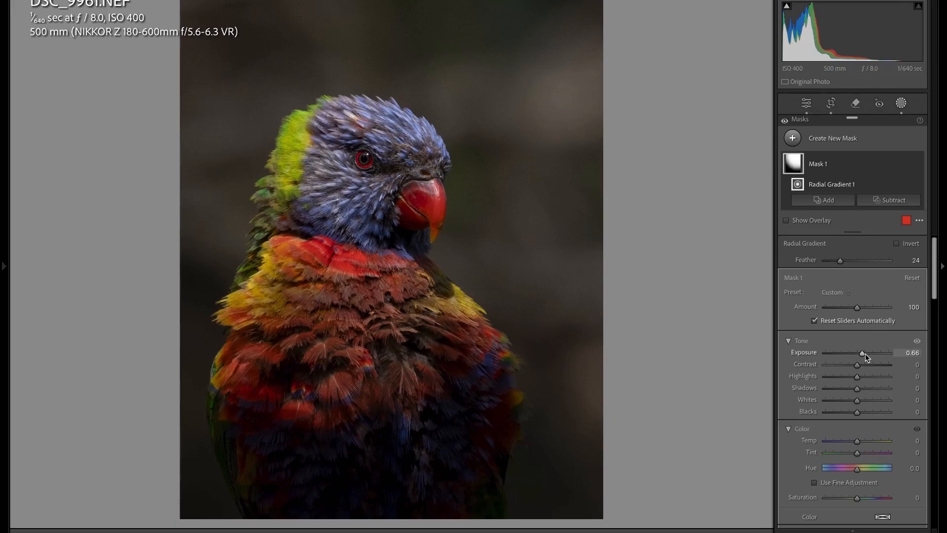
pyautogui.scroll(3, 865, 353)
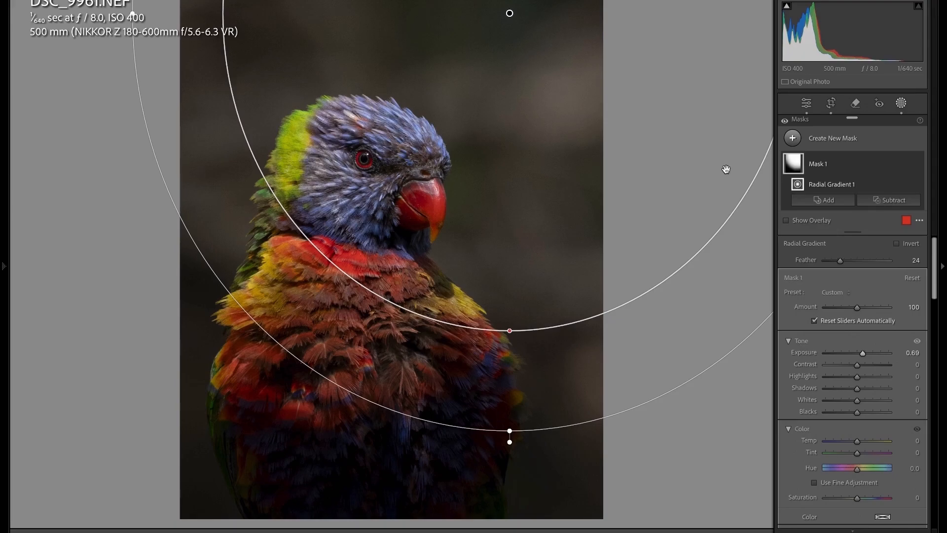
# Add a second large radial gradient mask centred above the parrot's head and subtract the subject from it.
pyautogui.click(793, 139)
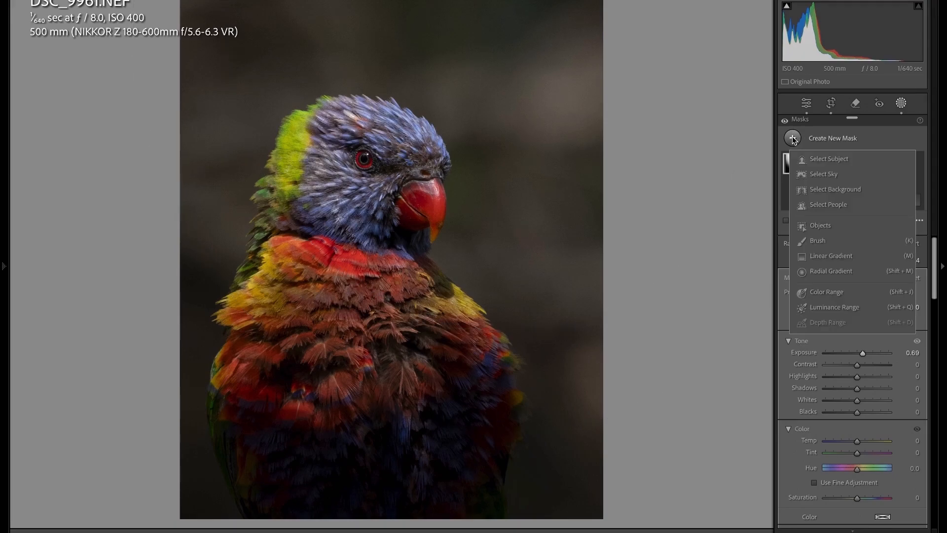
pyautogui.click(834, 272)
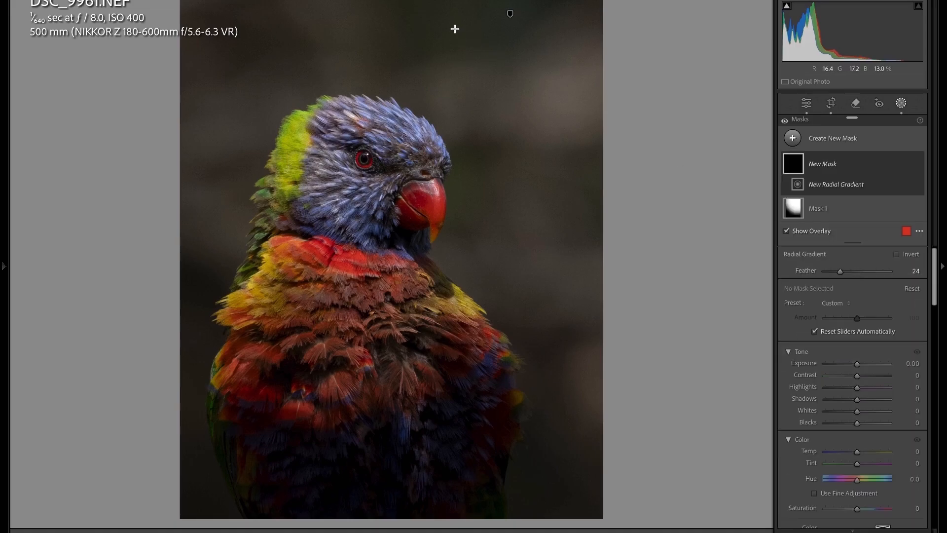
pyautogui.moveTo(455, 29); pyautogui.dragTo(792, 391)
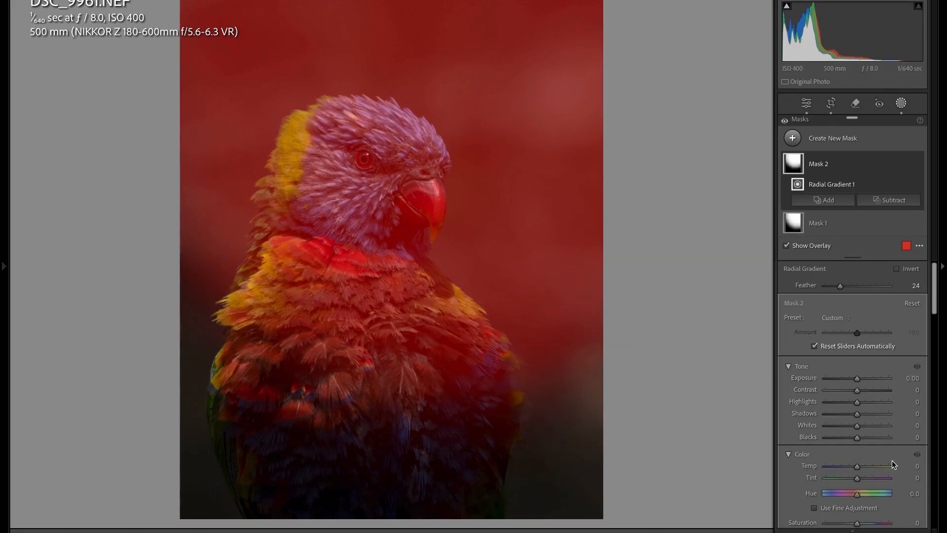
pyautogui.click(893, 200)
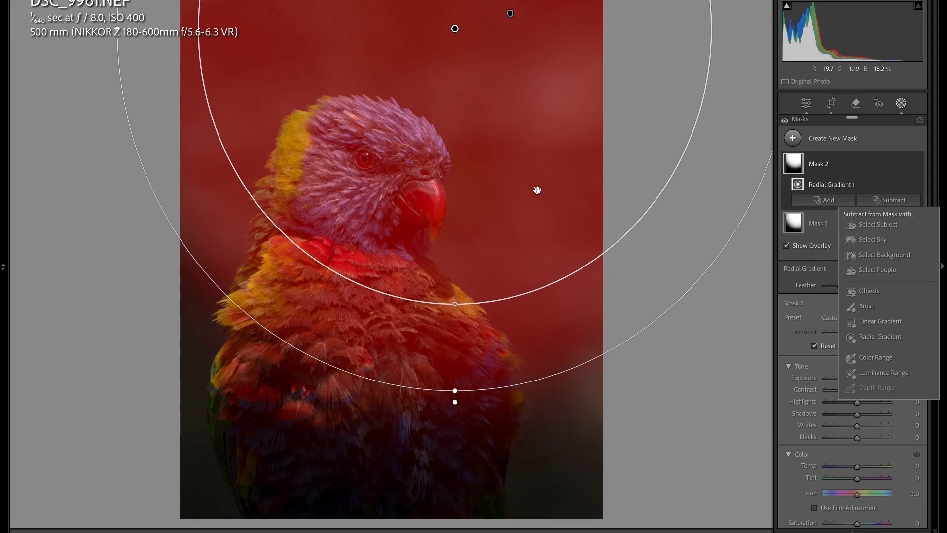
pyautogui.click(891, 225)
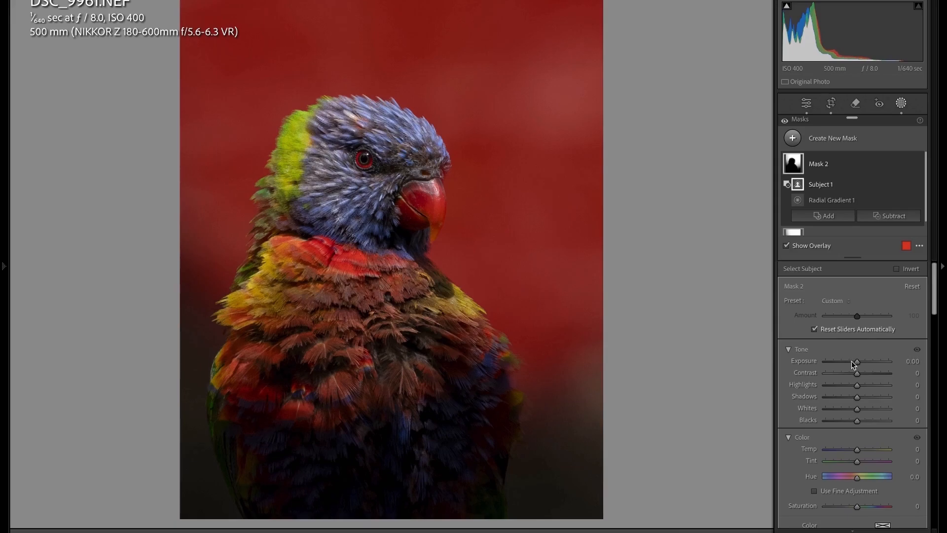
# Hide the overlay and warm the second mask's background by setting its temperature to 79.
pyautogui.scroll(-1, 852, 360)
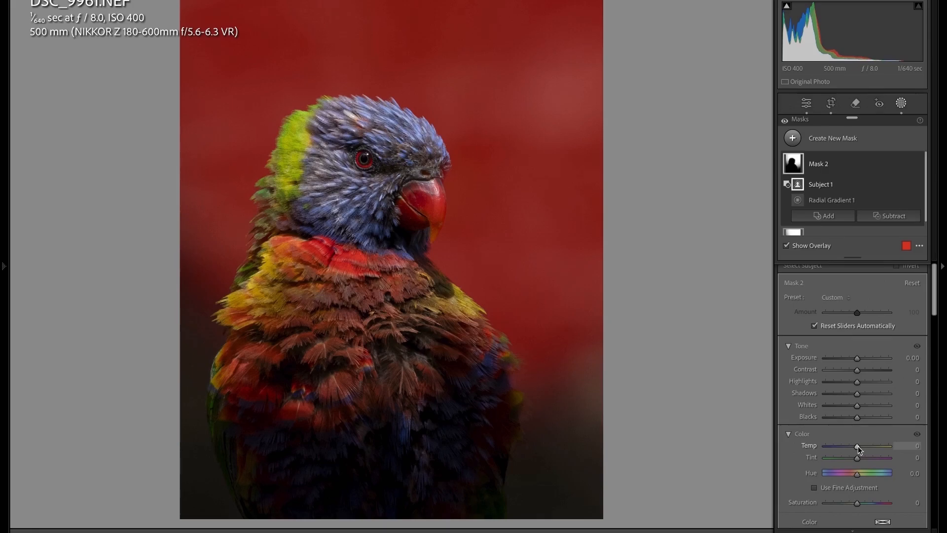
pyautogui.scroll(-3, 857, 446)
pyautogui.scroll(3, 849, 425)
pyautogui.scroll(-3, 850, 424)
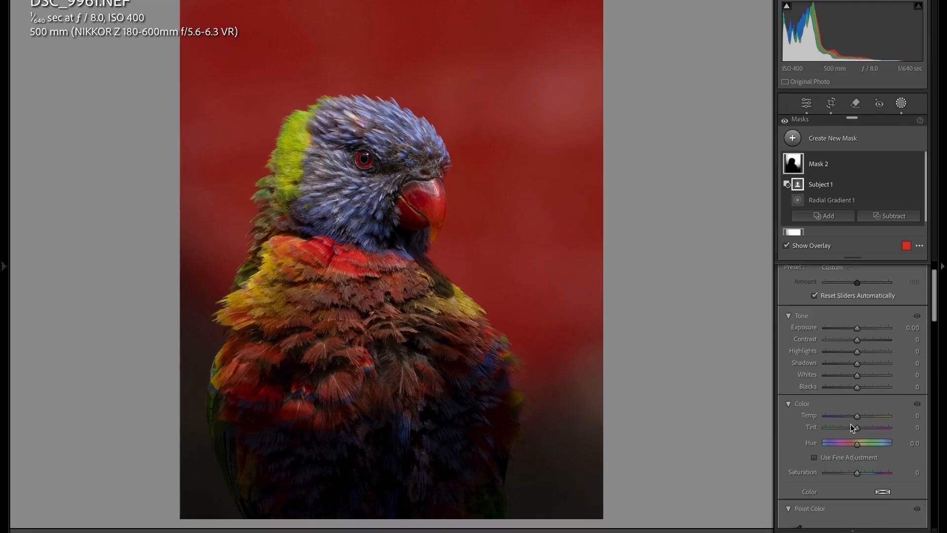
pyautogui.scroll(2, 852, 422)
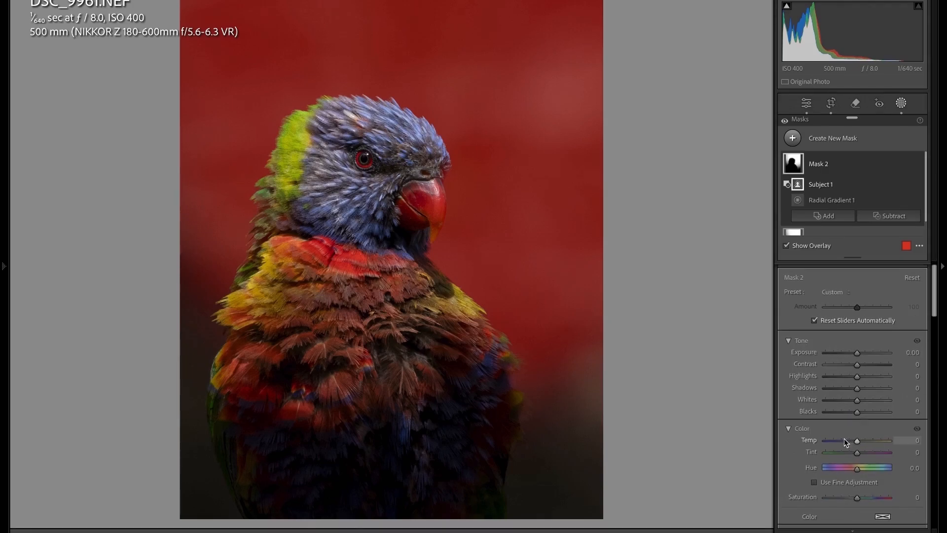
pyautogui.press('o')
pyautogui.moveTo(859, 442); pyautogui.dragTo(867, 443)
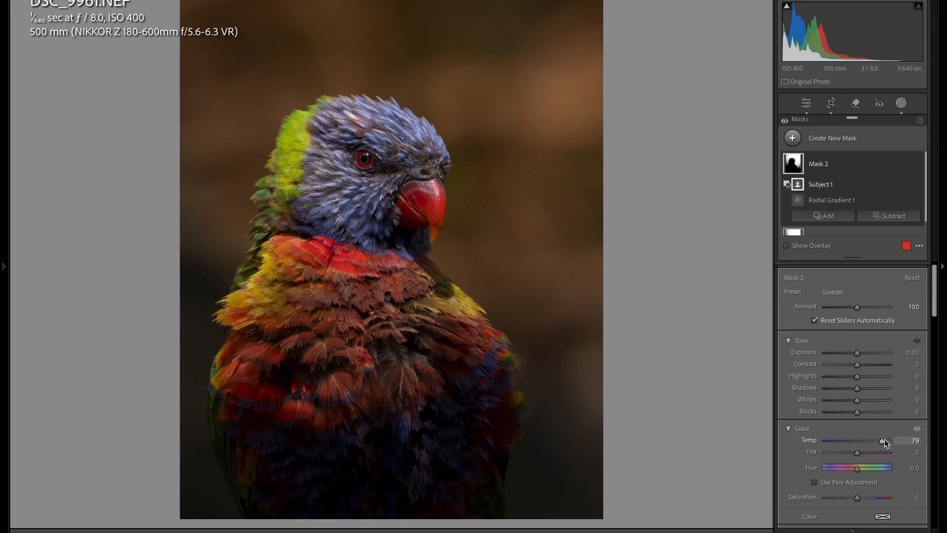
# Set the second mask's temperature to 25, dehaze to -14, clarity to -9 and texture to -11 to soften the background.
pyautogui.moveTo(883, 439); pyautogui.dragTo(869, 442)
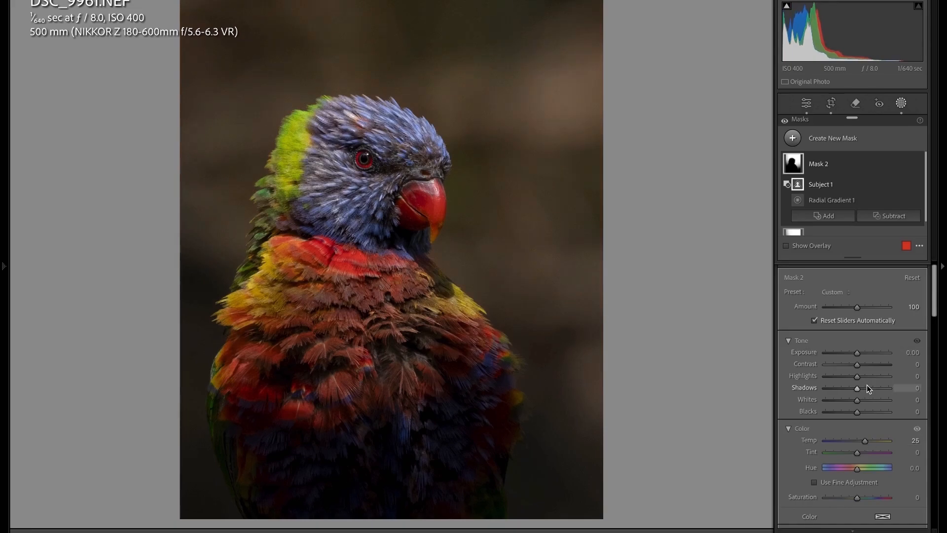
pyautogui.scroll(-2, 873, 400)
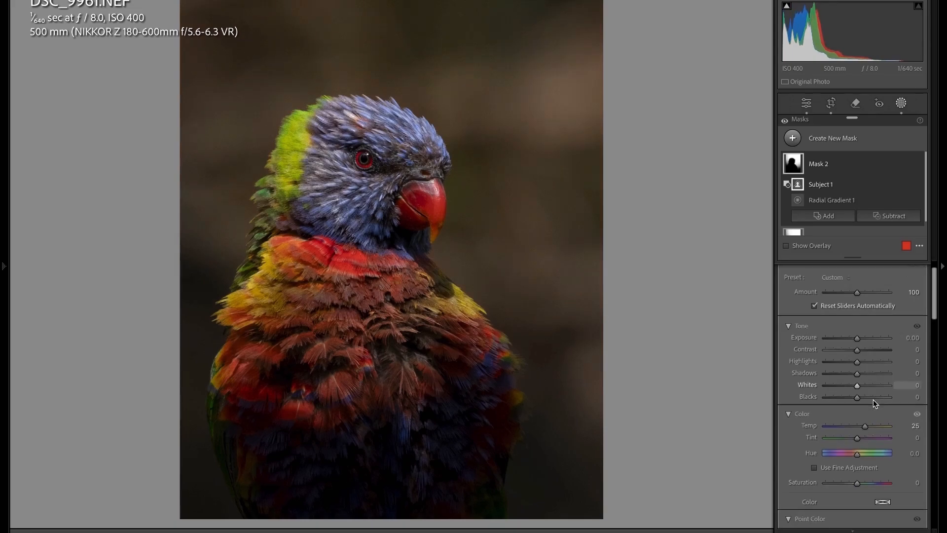
pyautogui.scroll(-3, 861, 405)
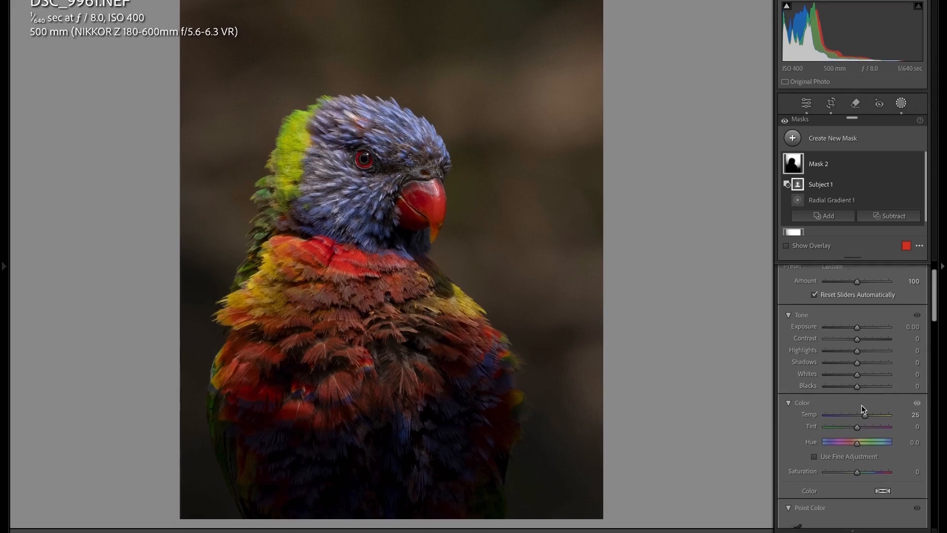
pyautogui.scroll(-15, 861, 405)
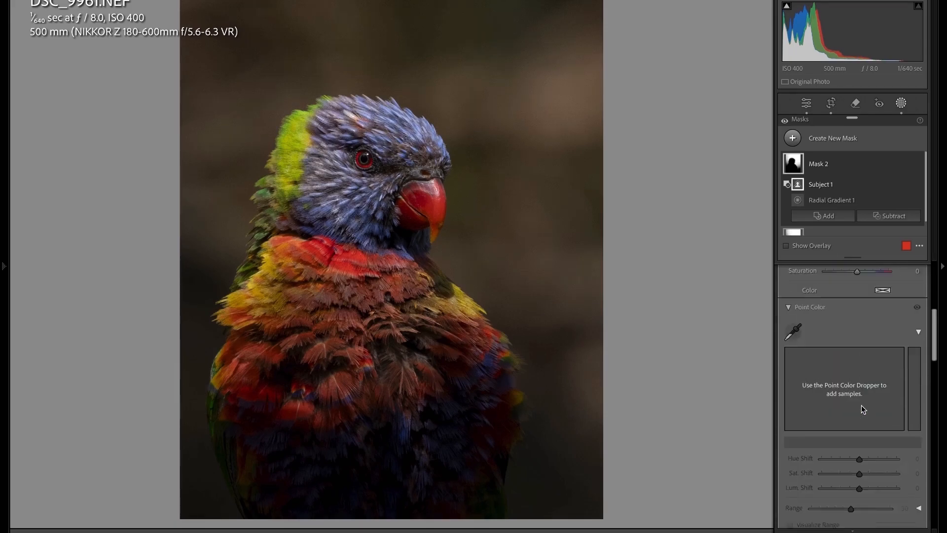
pyautogui.scroll(-8, 860, 404)
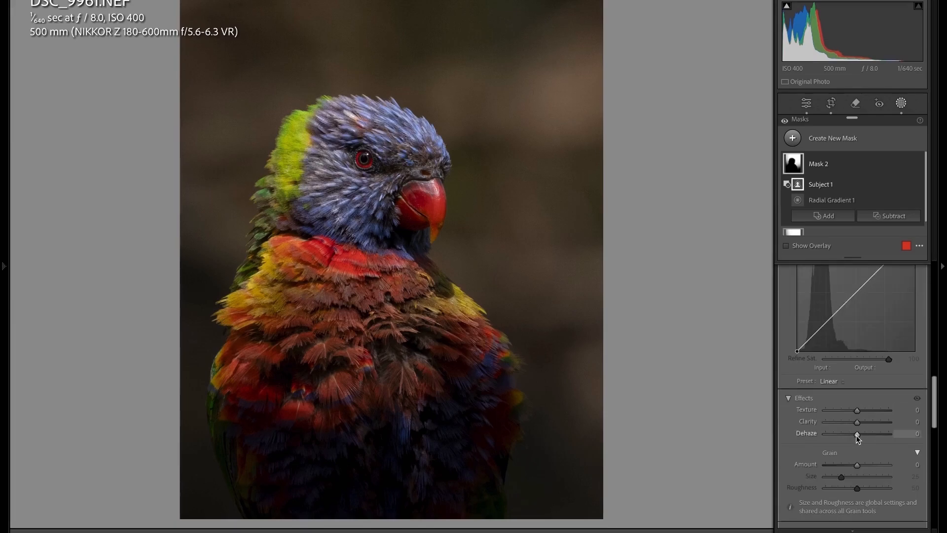
pyautogui.moveTo(858, 434); pyautogui.dragTo(852, 436)
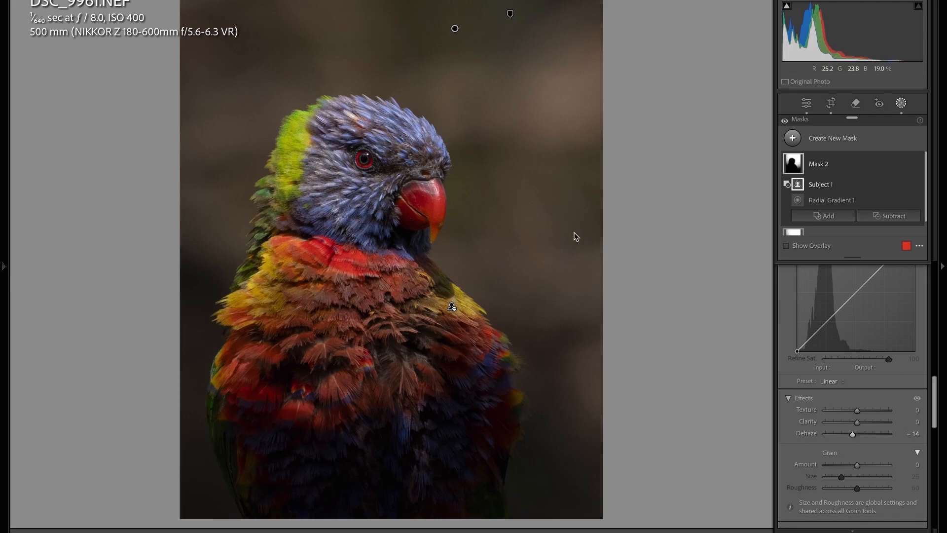
pyautogui.scroll(1, 904, 396)
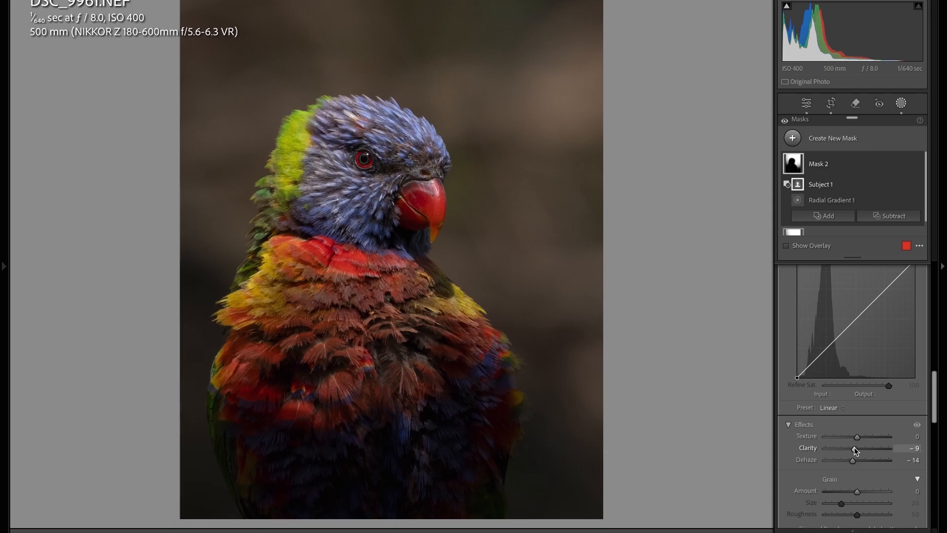
pyautogui.moveTo(857, 439); pyautogui.dragTo(854, 438)
# Create a subject mask on the parrot and set both its clarity and texture to 7.
pyautogui.click(794, 140)
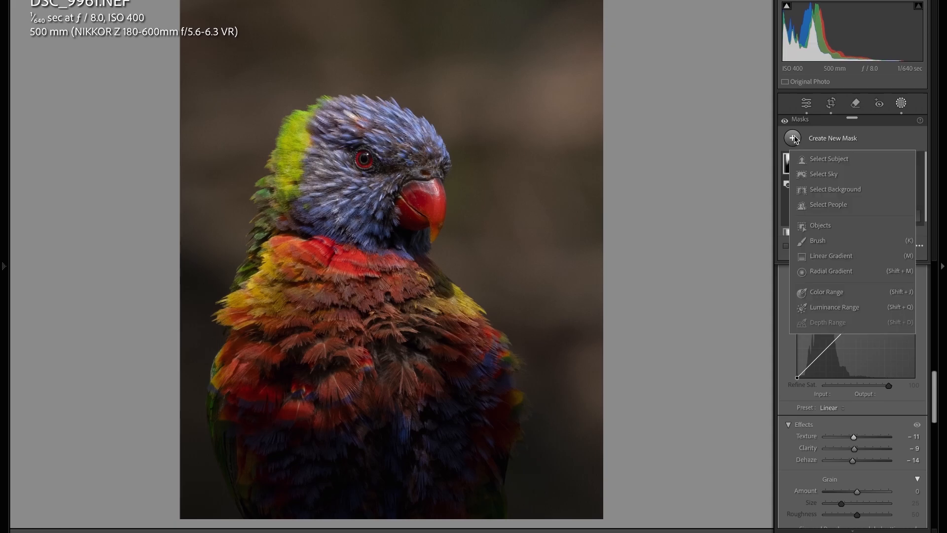
pyautogui.click(840, 163)
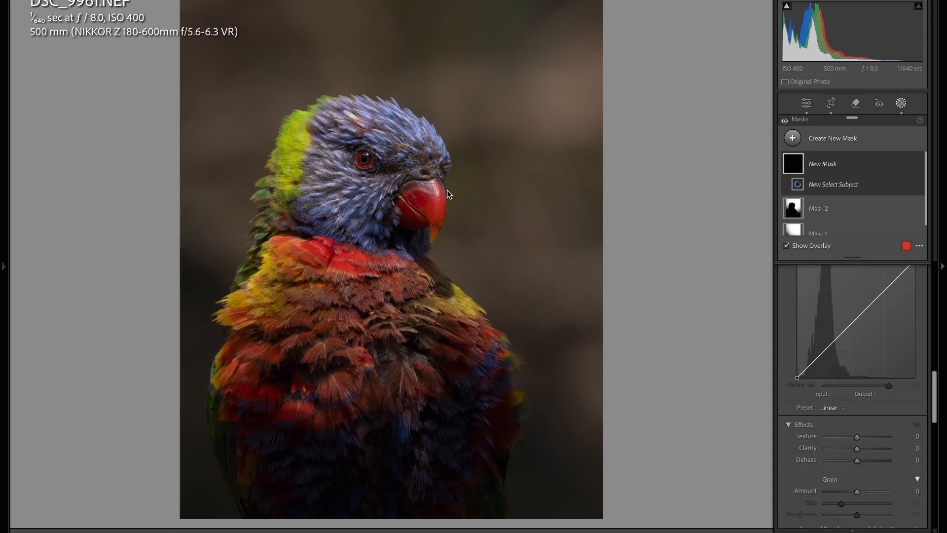
pyautogui.scroll(3, 889, 409)
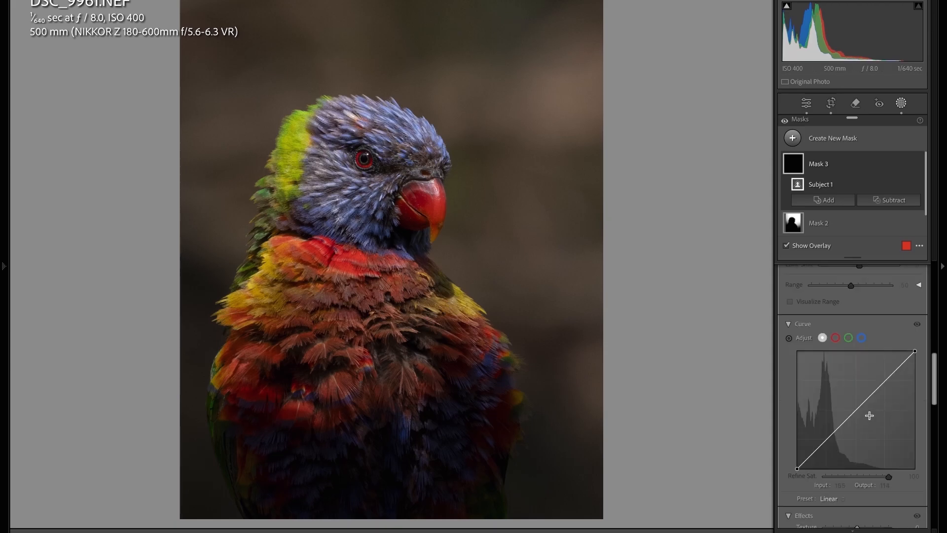
pyautogui.scroll(-3, 867, 414)
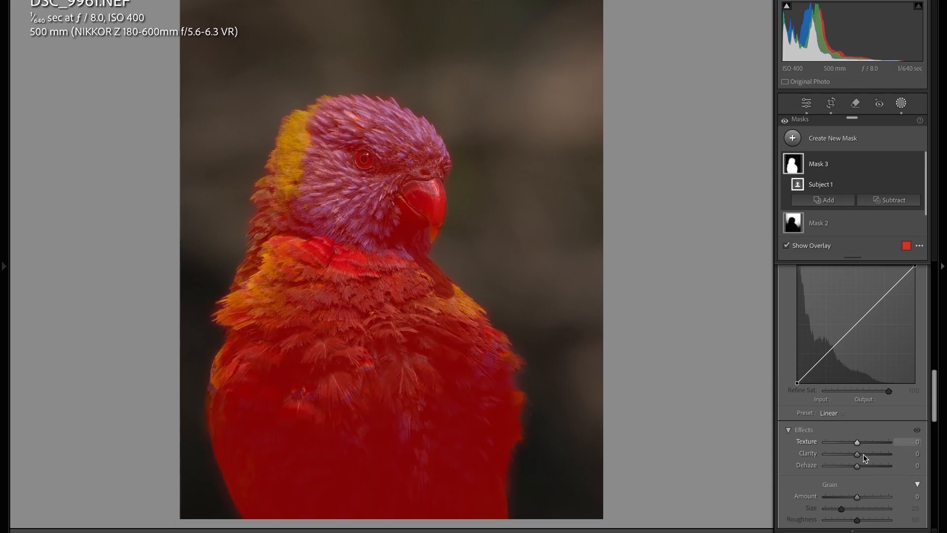
pyautogui.moveTo(858, 454); pyautogui.dragTo(860, 455)
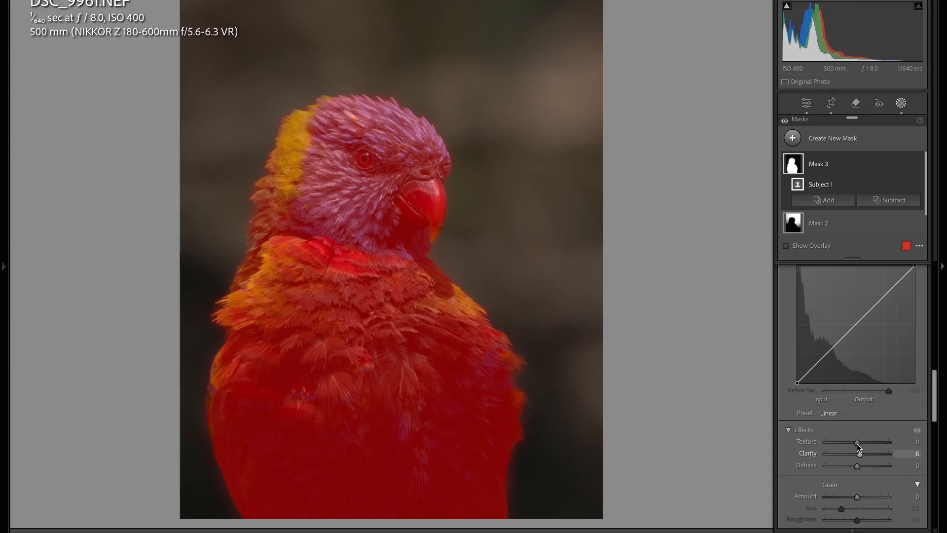
pyautogui.moveTo(860, 444); pyautogui.dragTo(860, 444)
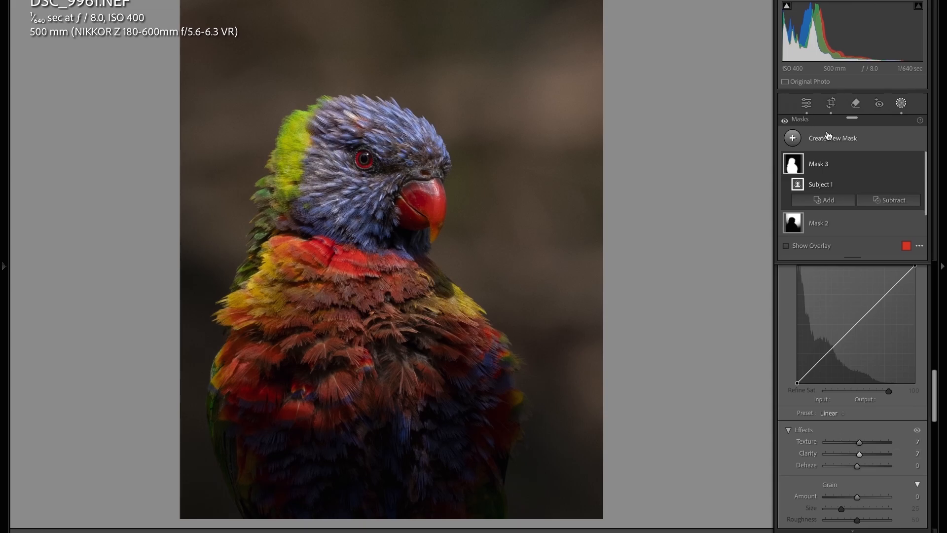
# Create a brush mask and paint it over the red iris of the parrot's eye.
pyautogui.click(795, 141)
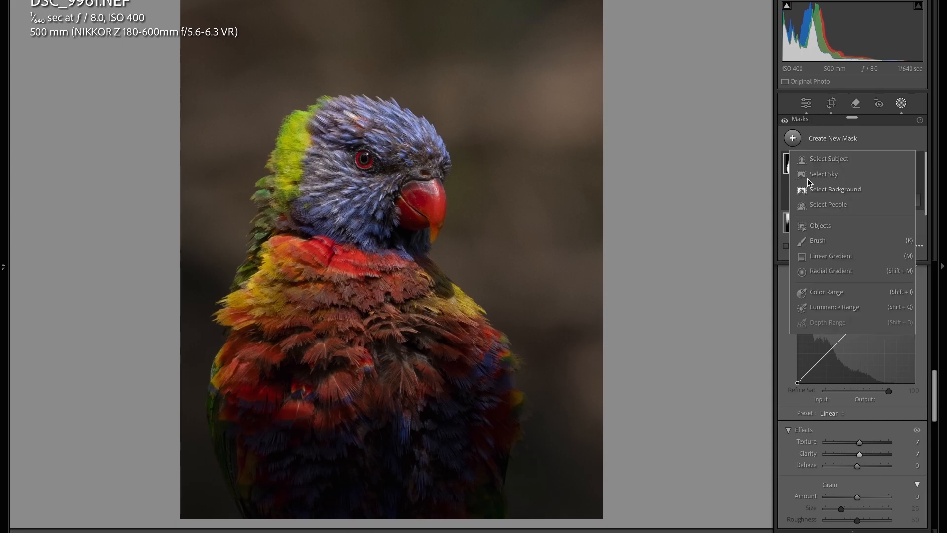
pyautogui.click(824, 241)
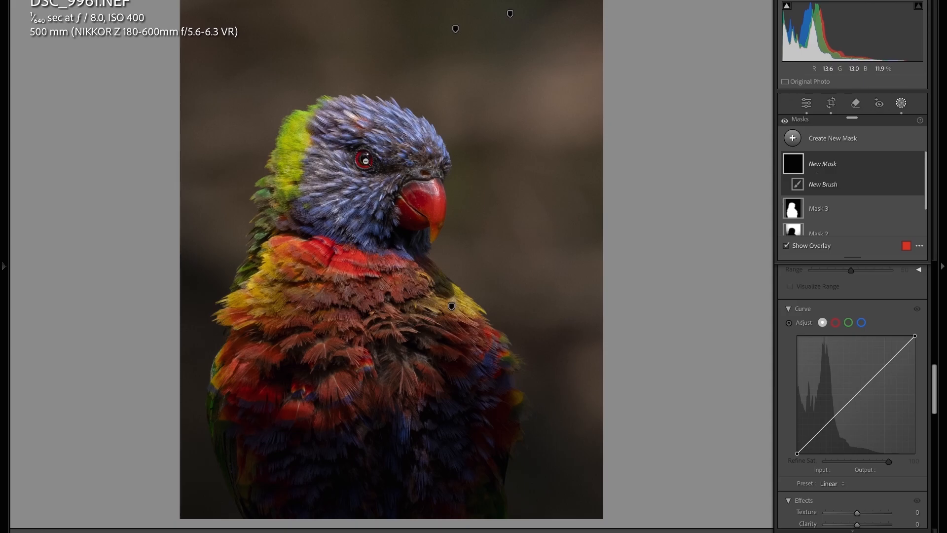
pyautogui.click(367, 160)
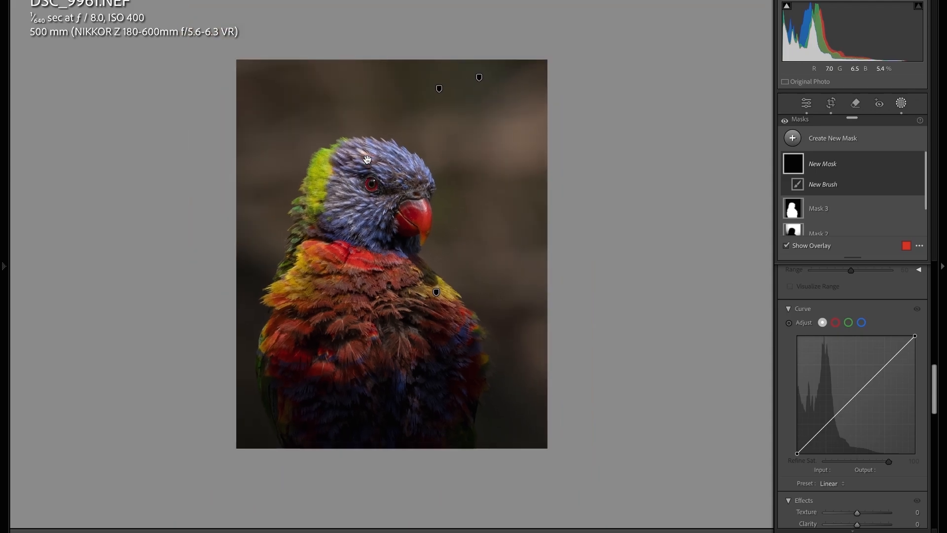
pyautogui.click(393, 198)
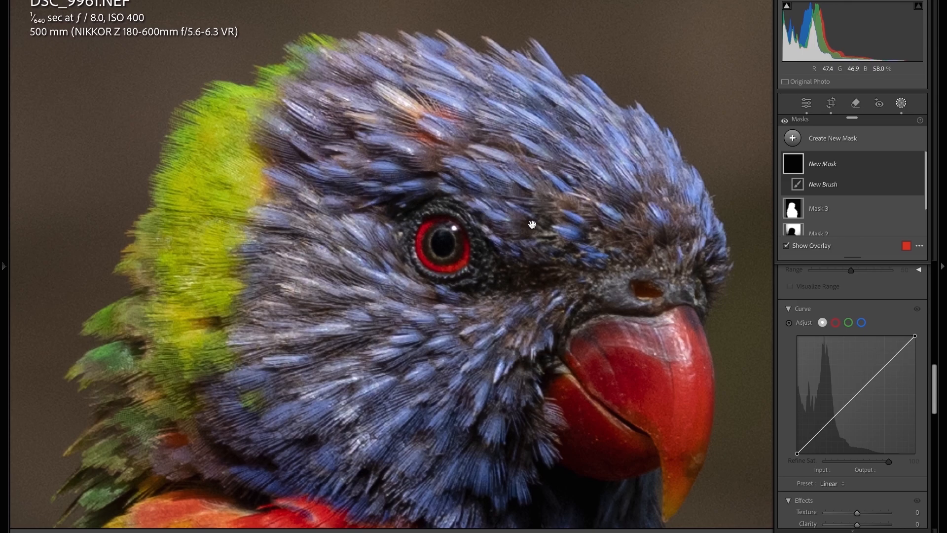
pyautogui.moveTo(545, 232)
pyautogui.mouseDown()
pyautogui.moveTo(427, 190)
pyautogui.moveTo(541, 164)
pyautogui.moveTo(582, 205)
pyautogui.moveTo(503, 189)
pyautogui.moveTo(484, 206)
pyautogui.moveTo(496, 182)
pyautogui.moveTo(469, 258)
pyautogui.moveTo(478, 143)
pyautogui.moveTo(501, 211)
pyautogui.moveTo(473, 242)
pyautogui.moveTo(492, 176)
pyautogui.moveTo(499, 211)
pyautogui.moveTo(464, 211)
pyautogui.moveTo(503, 205)
pyautogui.mouseUp()
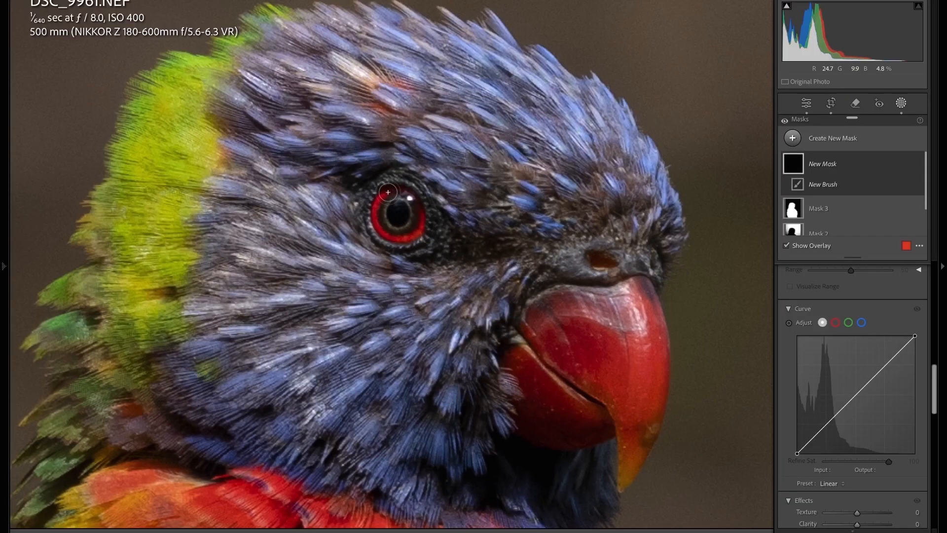
pyautogui.scroll(-5, 388, 191)
pyautogui.click(414, 221)
# Brighten the eye mask with exposure 0.16 and highlights 3, and raise its whites slightly.
pyautogui.scroll(5, 870, 351)
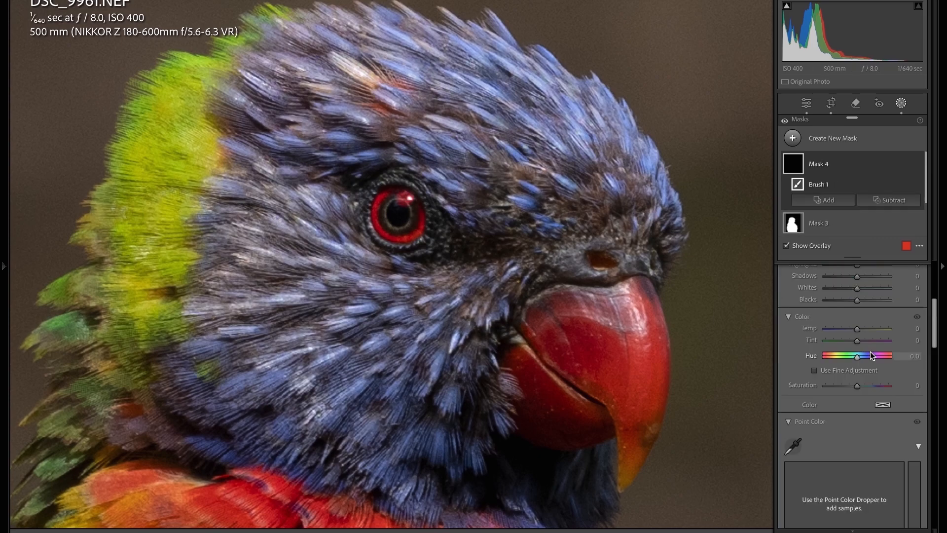
pyautogui.scroll(-5, 870, 351)
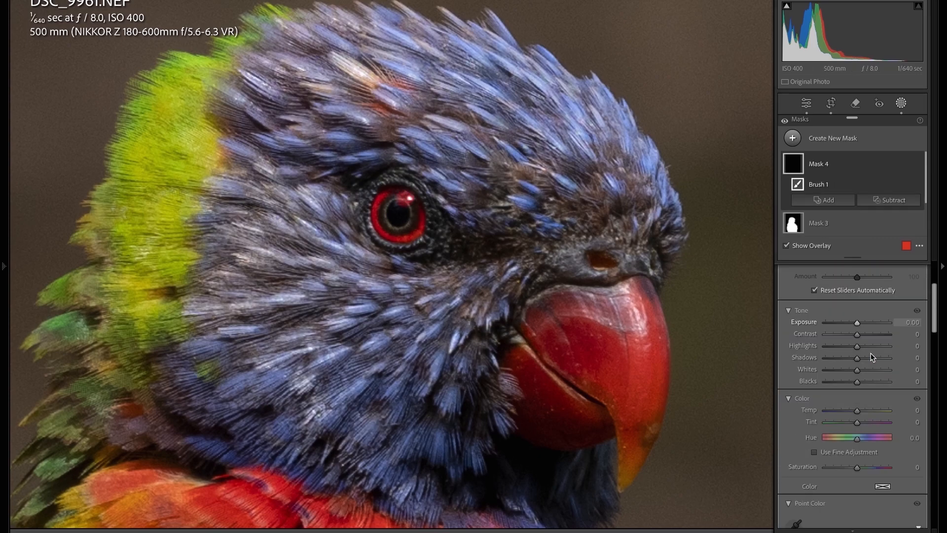
pyautogui.moveTo(858, 324); pyautogui.dragTo(859, 325)
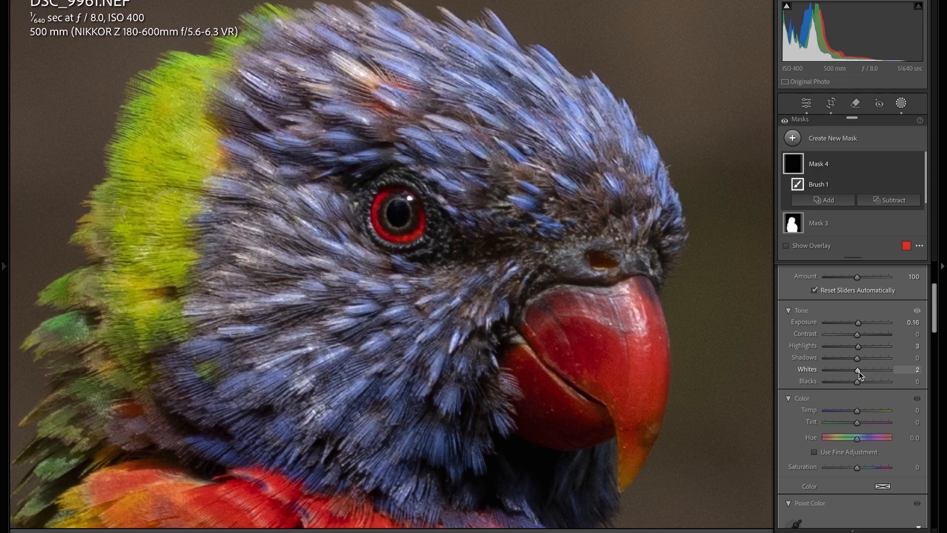
pyautogui.moveTo(860, 372); pyautogui.dragTo(861, 372)
# Adjust the whole photo's tone to exposure -0.55, highlights -51, shadows +13 and whites +27.
pyautogui.click(806, 107)
pyautogui.scroll(-1, 838, 149)
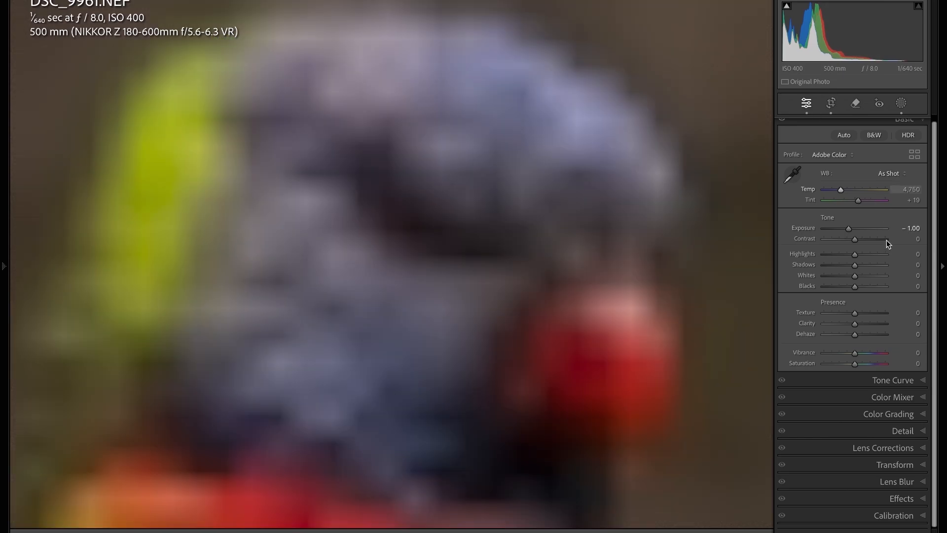
pyautogui.scroll(1, 883, 236)
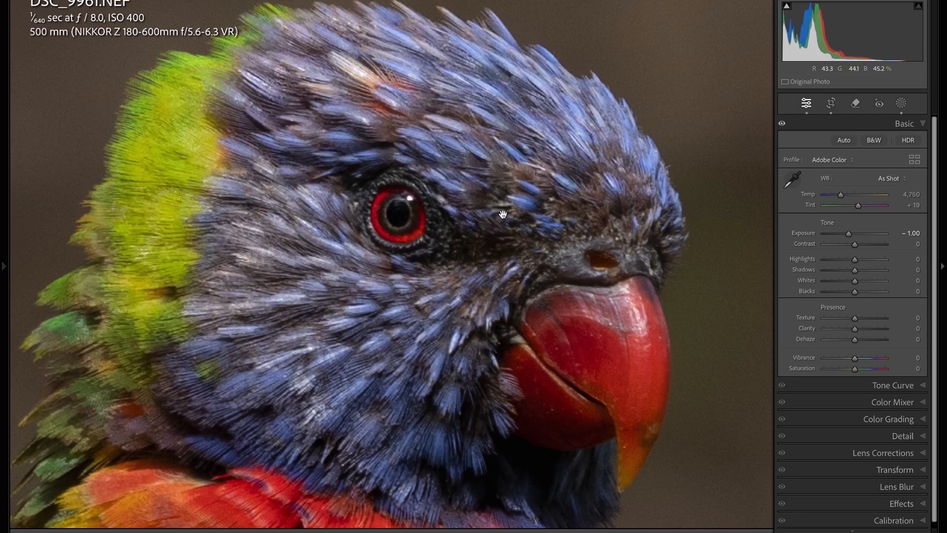
pyautogui.click(506, 212)
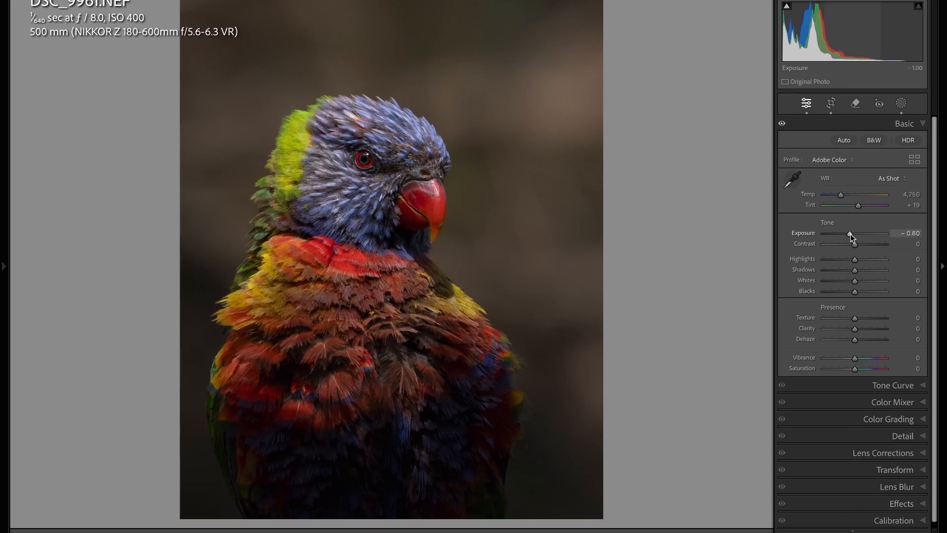
pyautogui.moveTo(850, 234); pyautogui.dragTo(852, 235)
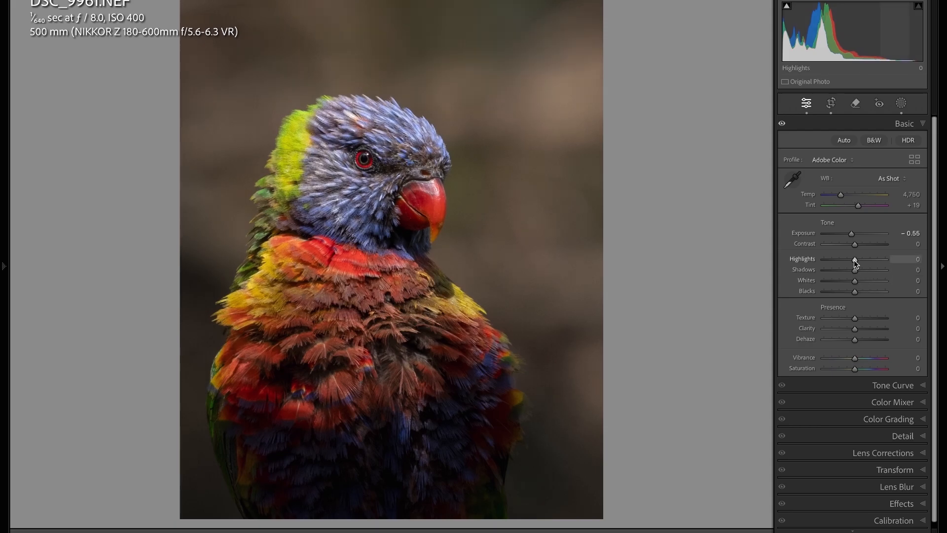
pyautogui.moveTo(855, 260); pyautogui.dragTo(838, 260)
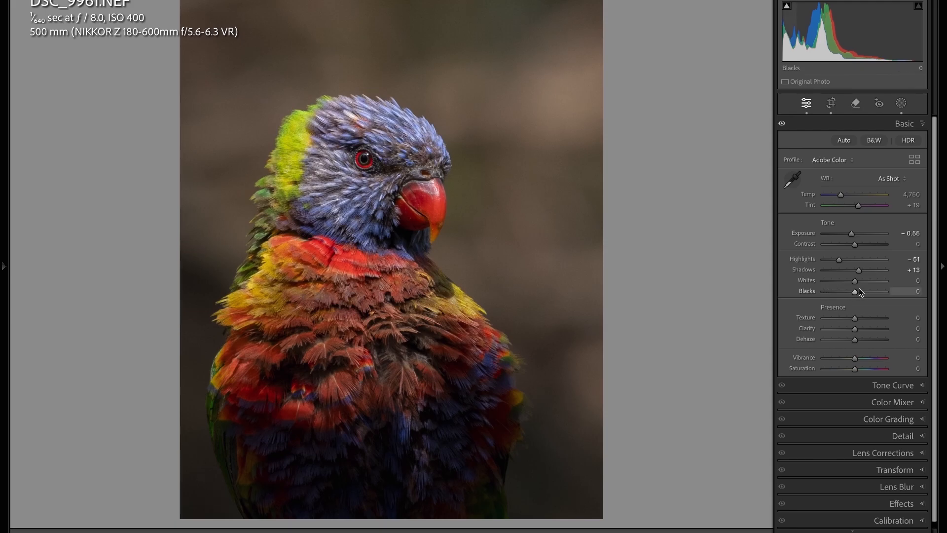
pyautogui.moveTo(857, 282); pyautogui.dragTo(859, 283)
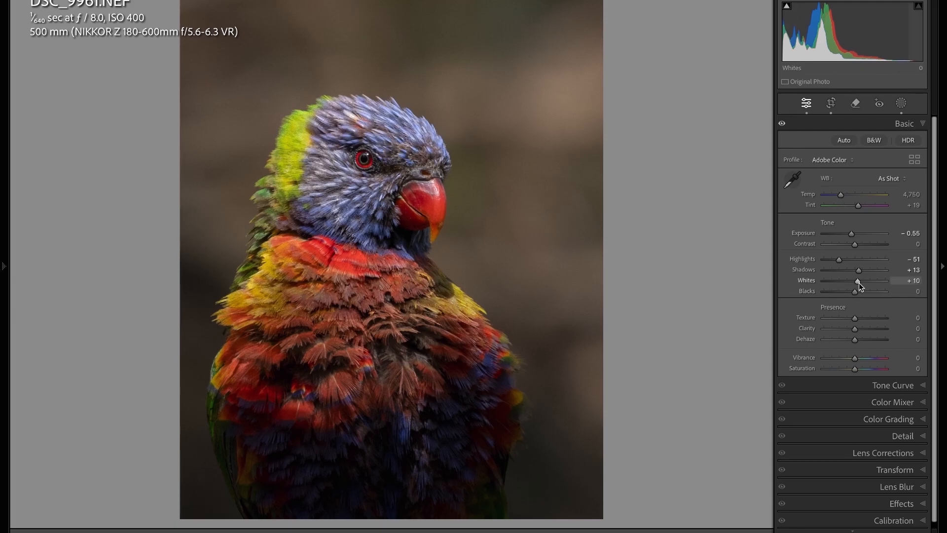
# Set the whole photo's vibrance to +11 and saturation to +10.
pyautogui.scroll(-1, 856, 355)
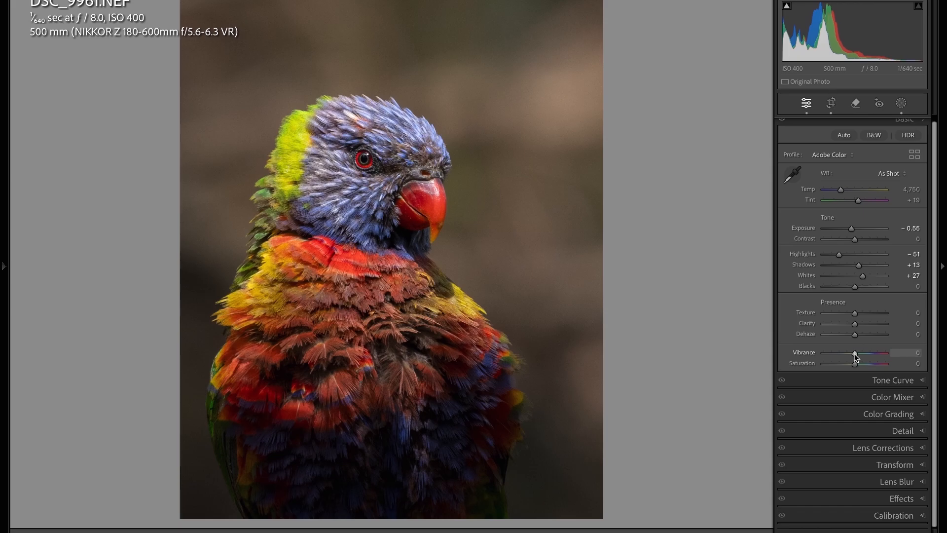
pyautogui.moveTo(857, 355); pyautogui.dragTo(857, 355)
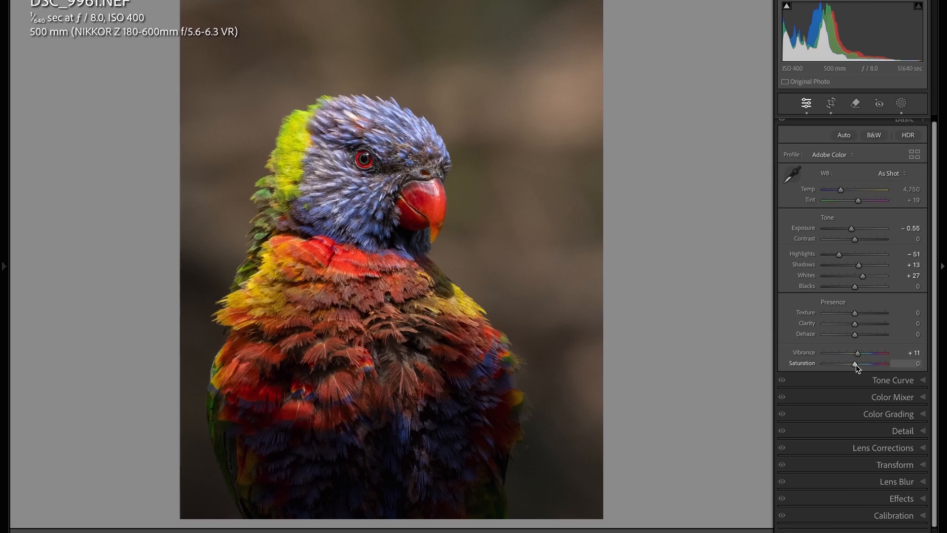
pyautogui.moveTo(856, 368); pyautogui.dragTo(859, 369)
pyautogui.moveTo(859, 368); pyautogui.dragTo(876, 367)
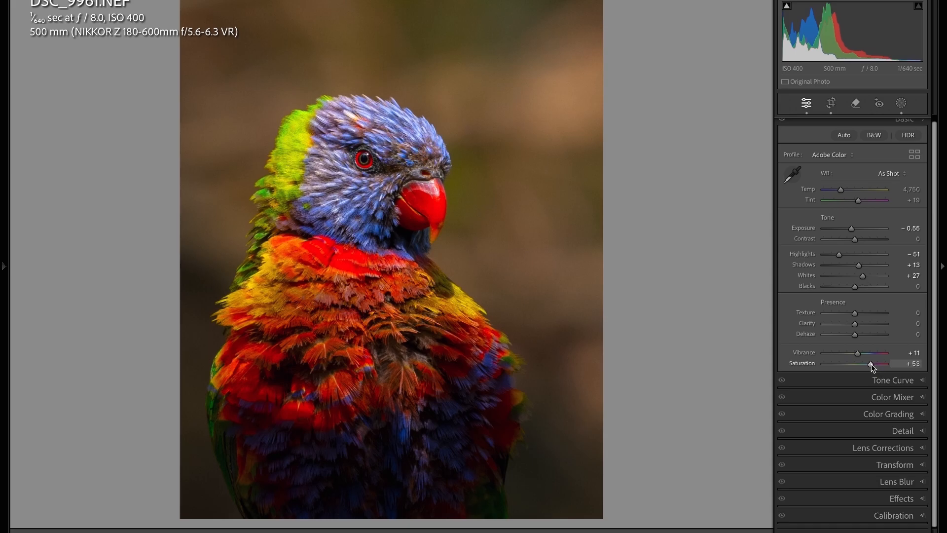
pyautogui.moveTo(872, 364); pyautogui.dragTo(859, 369)
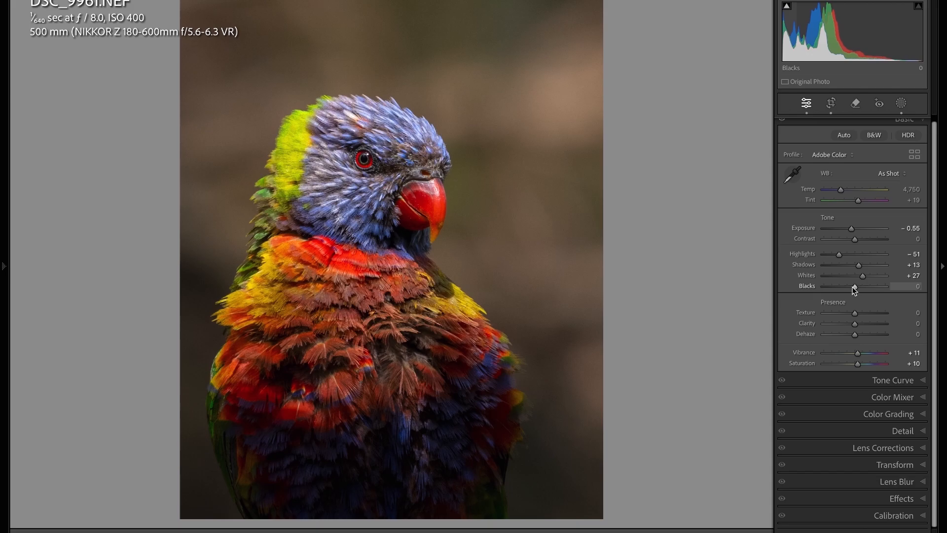
# Shape a gentle S-shaped tone curve, moving a shadow point to input 68, output 62 and a highlight point to input 183, output 188.
pyautogui.click(913, 379)
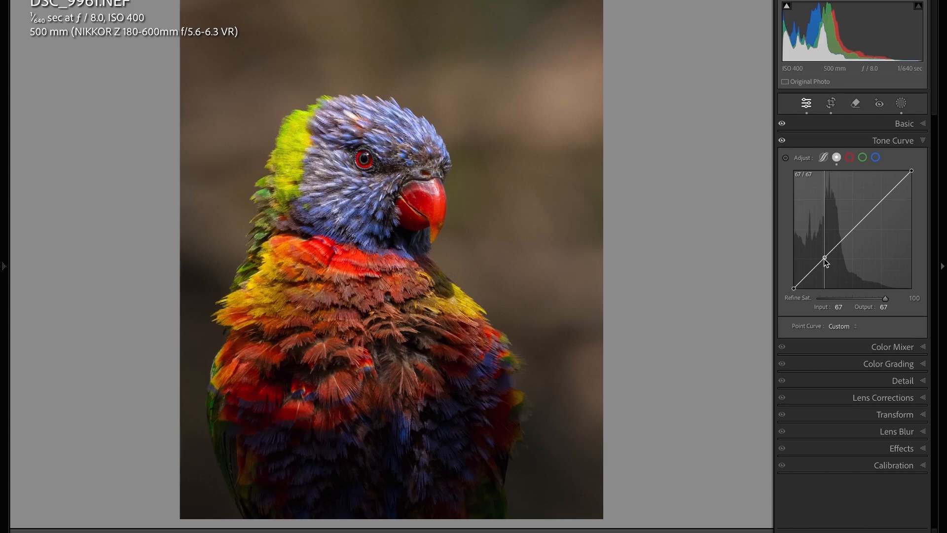
pyautogui.moveTo(825, 262); pyautogui.dragTo(825, 264)
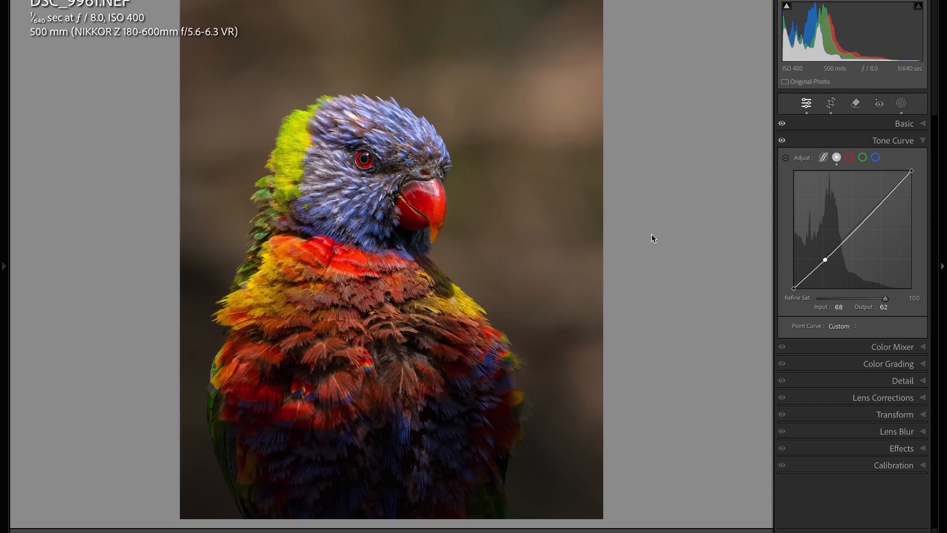
pyautogui.click(881, 203)
pyautogui.moveTo(881, 203); pyautogui.dragTo(881, 202)
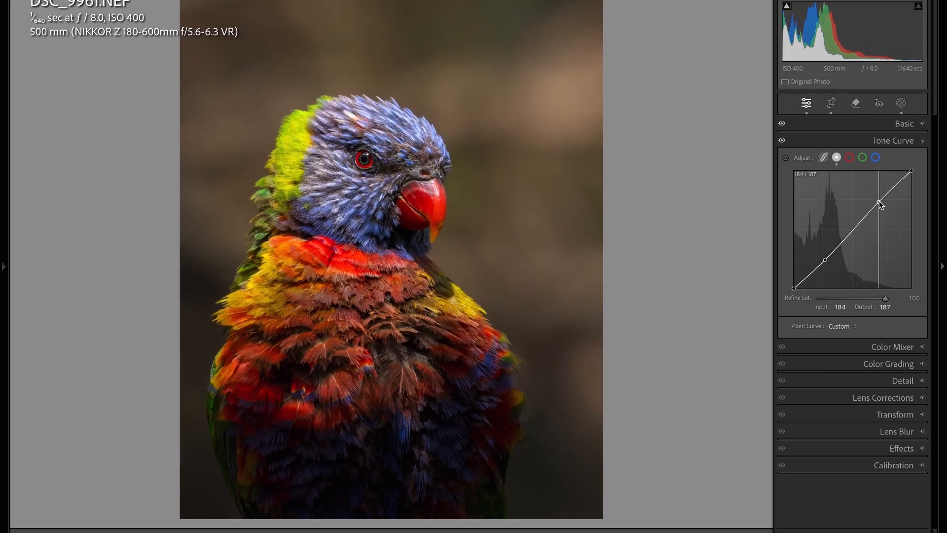
pyautogui.moveTo(879, 202); pyautogui.dragTo(878, 200)
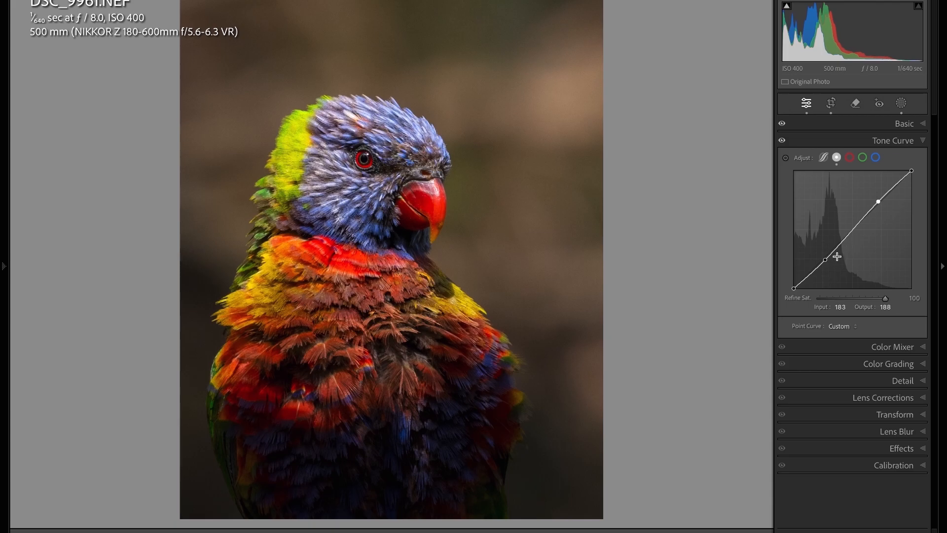
# Refine the tone curve's shadow point to input 70, output 64.
pyautogui.moveTo(825, 260); pyautogui.dragTo(827, 261)
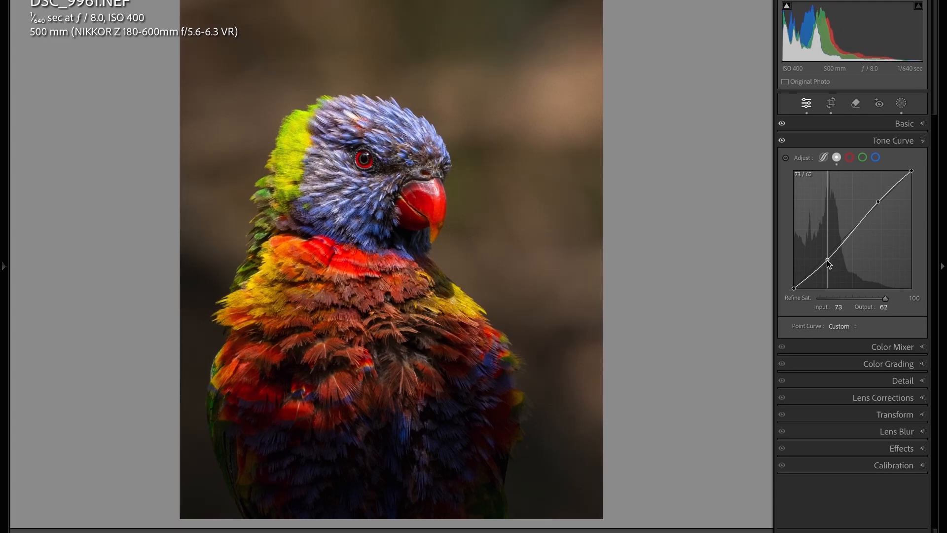
pyautogui.moveTo(827, 260); pyautogui.dragTo(826, 260)
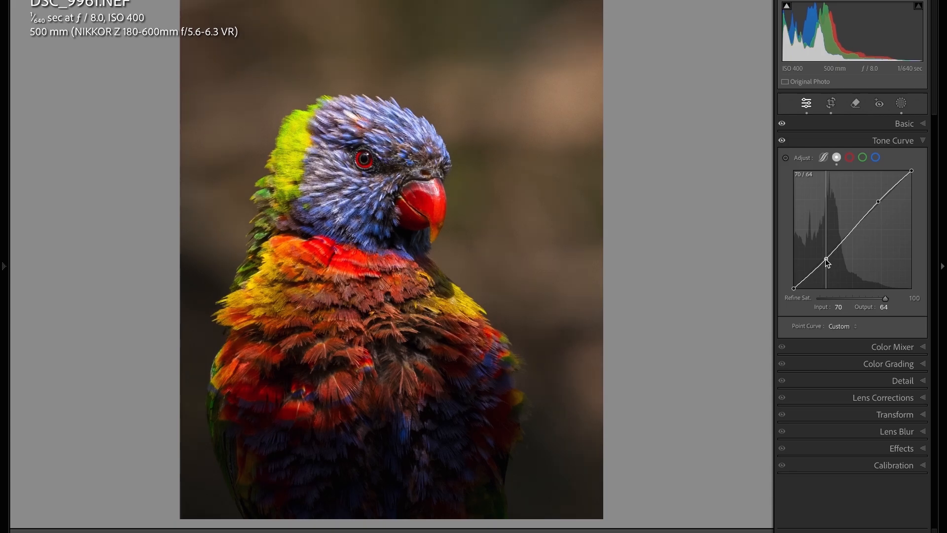
pyautogui.click(848, 141)
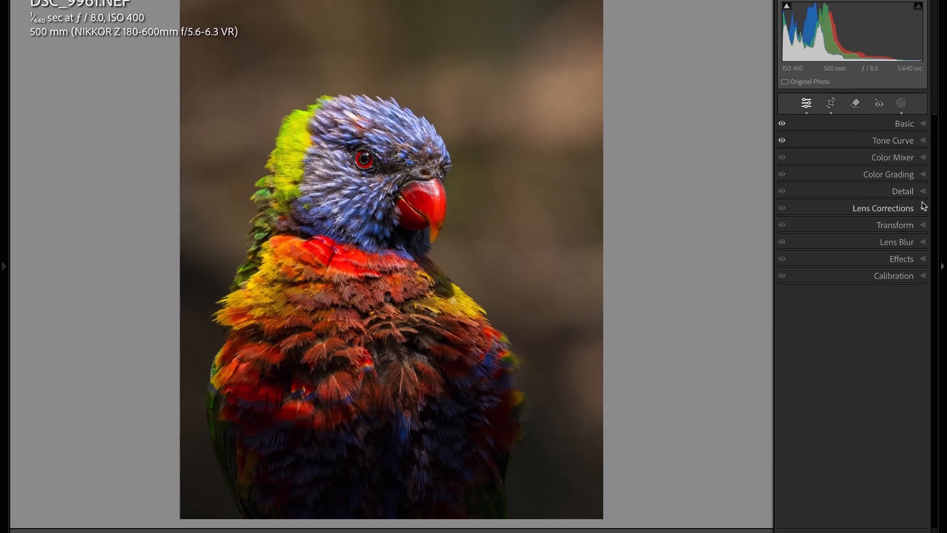
pyautogui.click(918, 163)
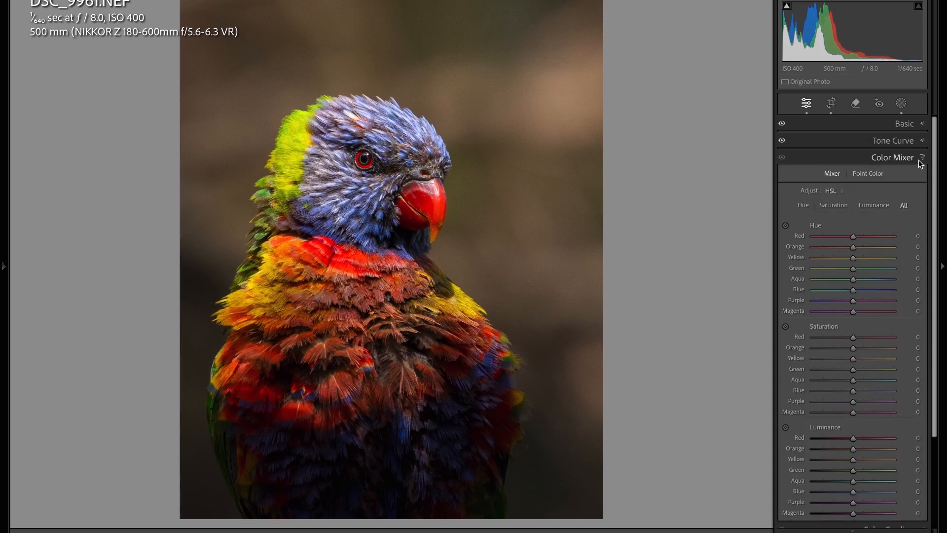
pyautogui.click(918, 160)
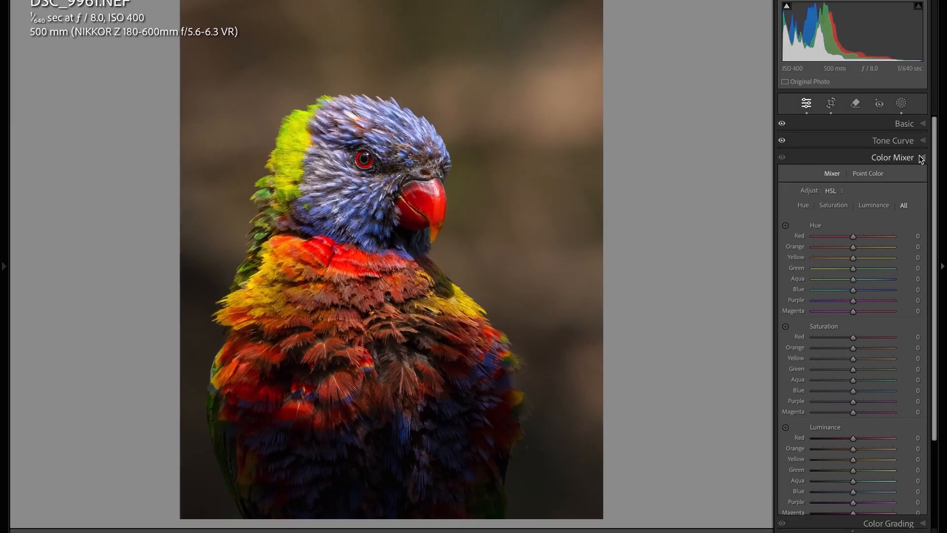
pyautogui.click(921, 158)
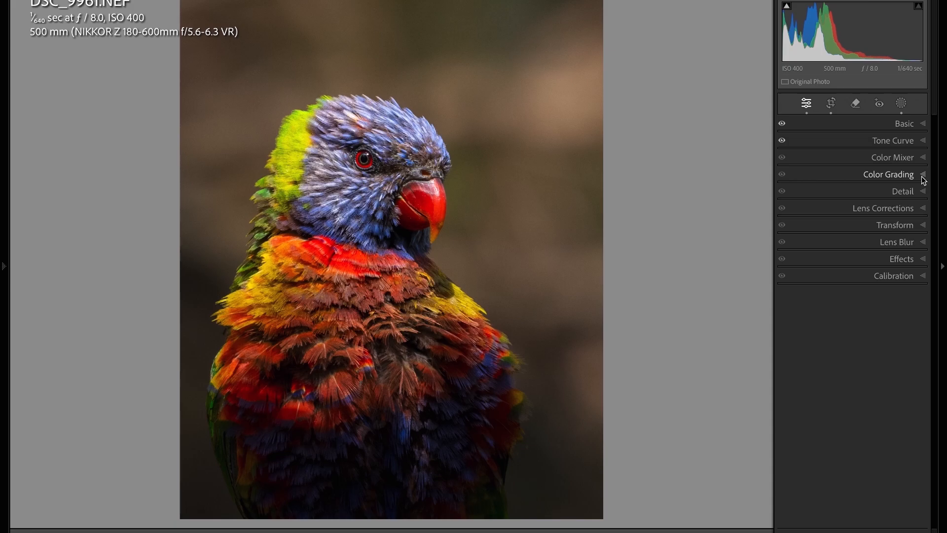
# Color grade the midtones to hue 231, saturation 3, the shadows to a faint blue and the highlights to hue 211, saturation 7, and compare before and after.
pyautogui.click(923, 175)
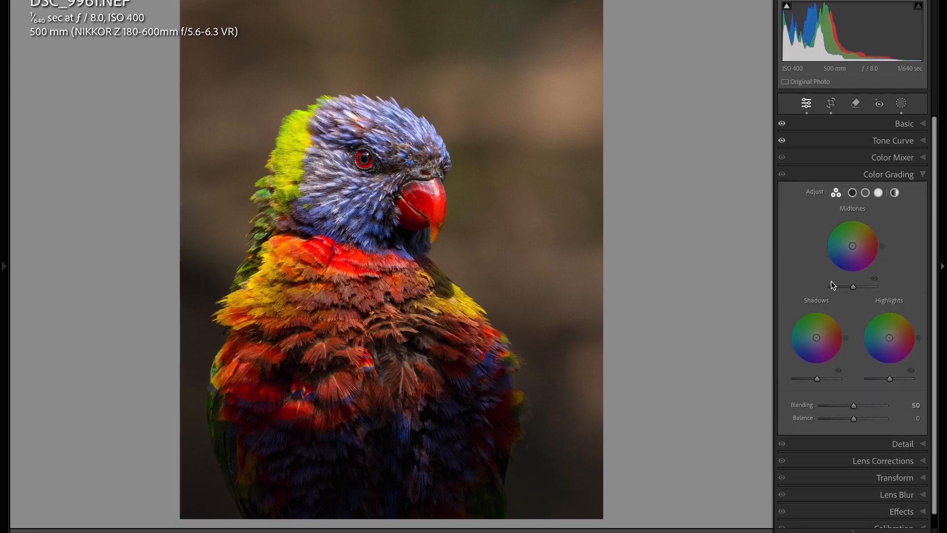
pyautogui.moveTo(852, 246); pyautogui.dragTo(852, 247)
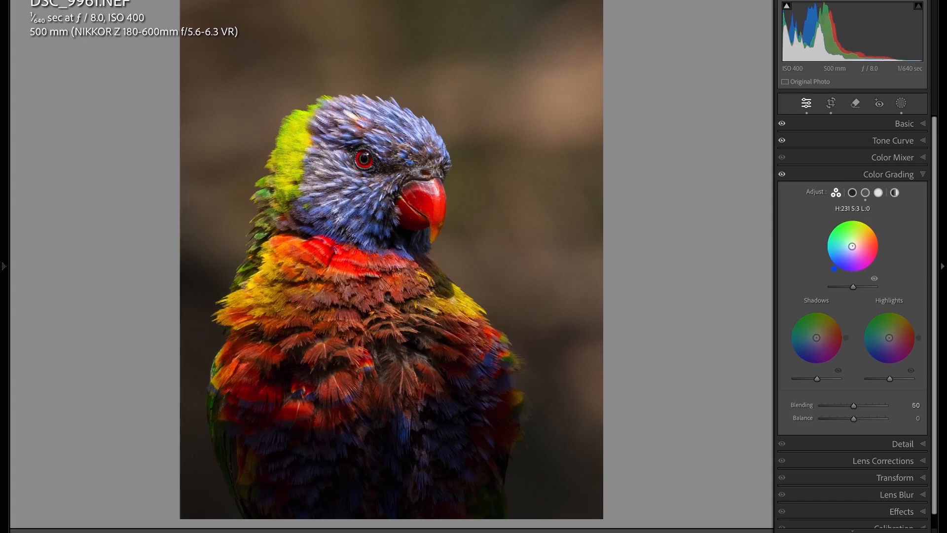
pyautogui.moveTo(816, 337); pyautogui.dragTo(816, 338)
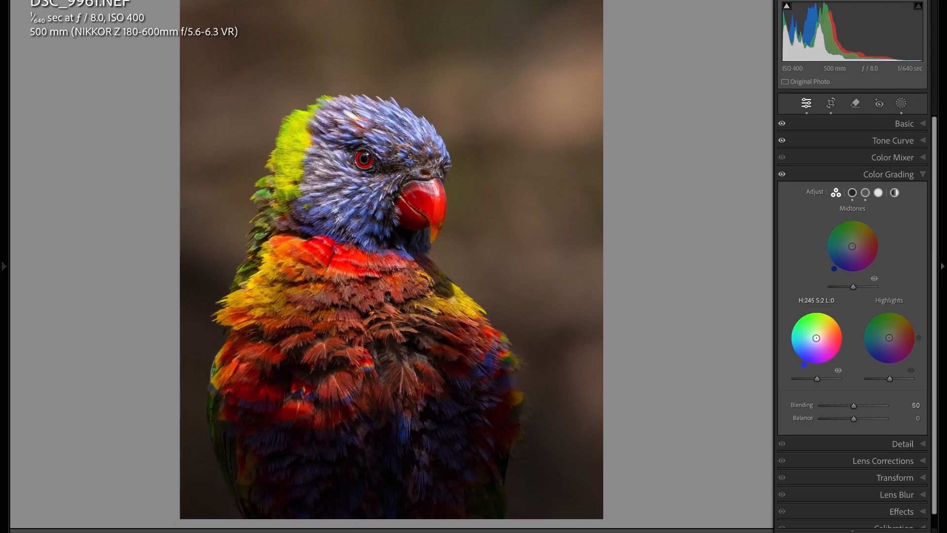
pyautogui.moveTo(889, 337); pyautogui.dragTo(888, 339)
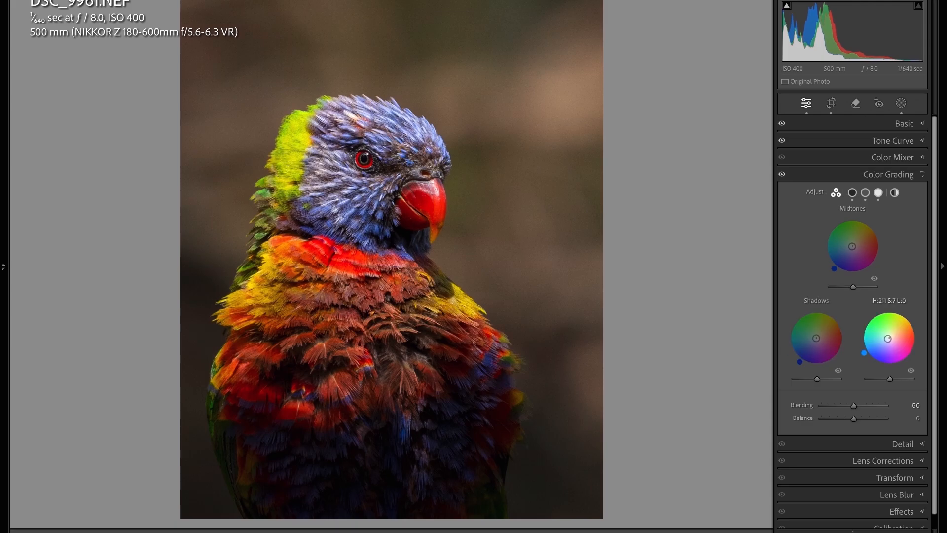
pyautogui.click(908, 174)
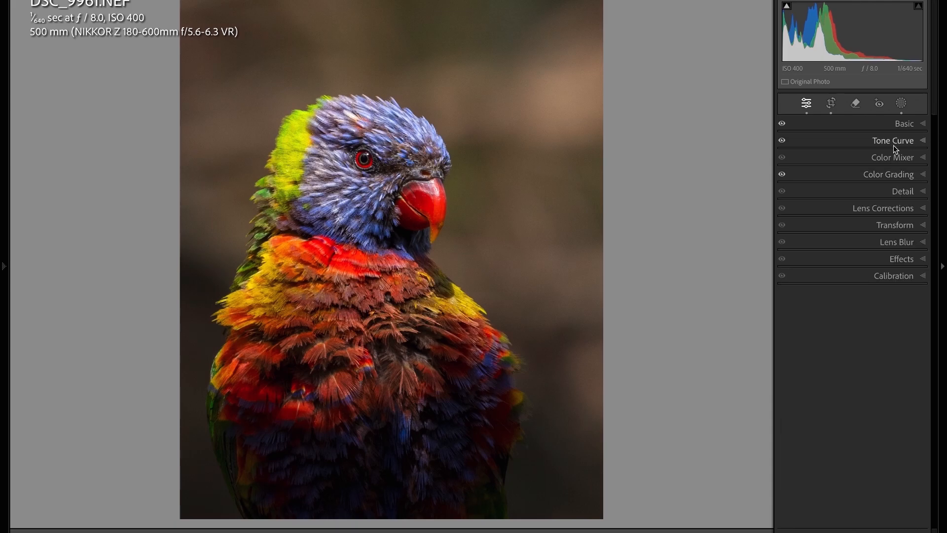
pyautogui.press('\\')
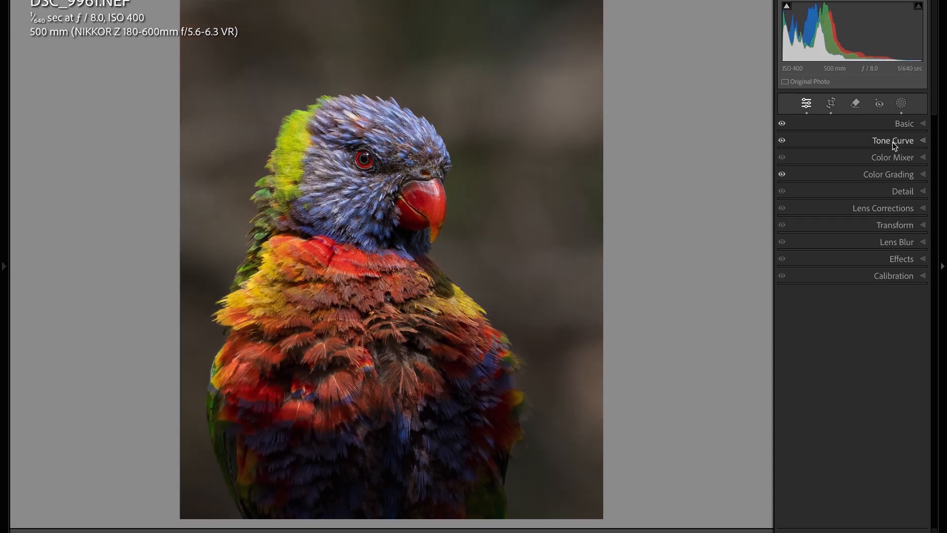
pyautogui.press('\\')
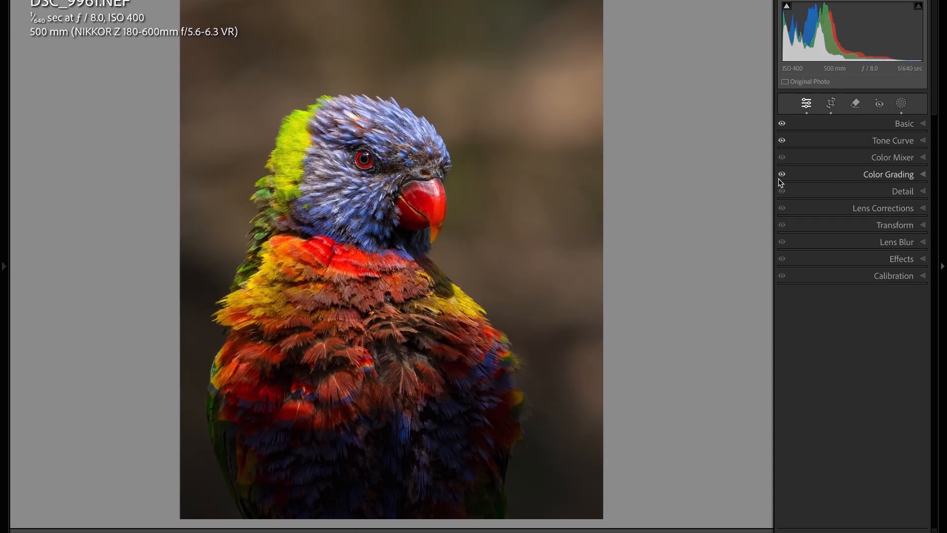